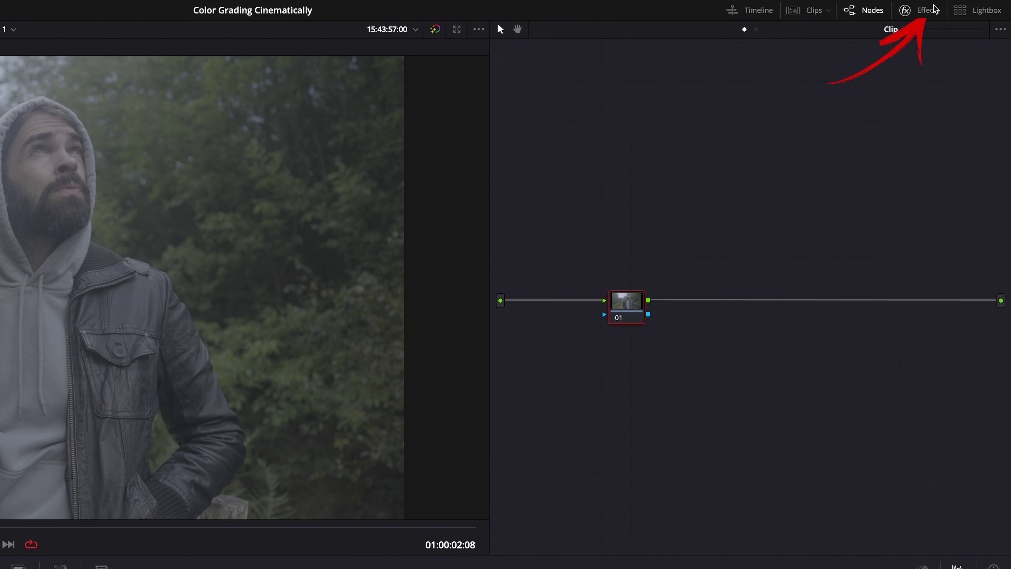
# Step: Apply a Color Space Transform to node 01 with input S-Gamut3.Cine and S-Log3 gamma
pyautogui.click(956, 8)
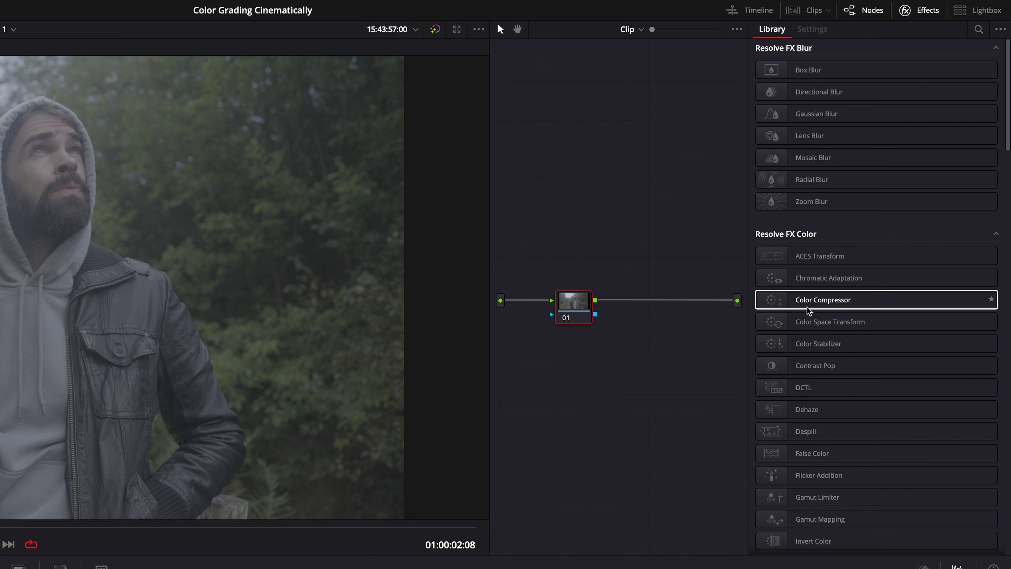
pyautogui.click(810, 323)
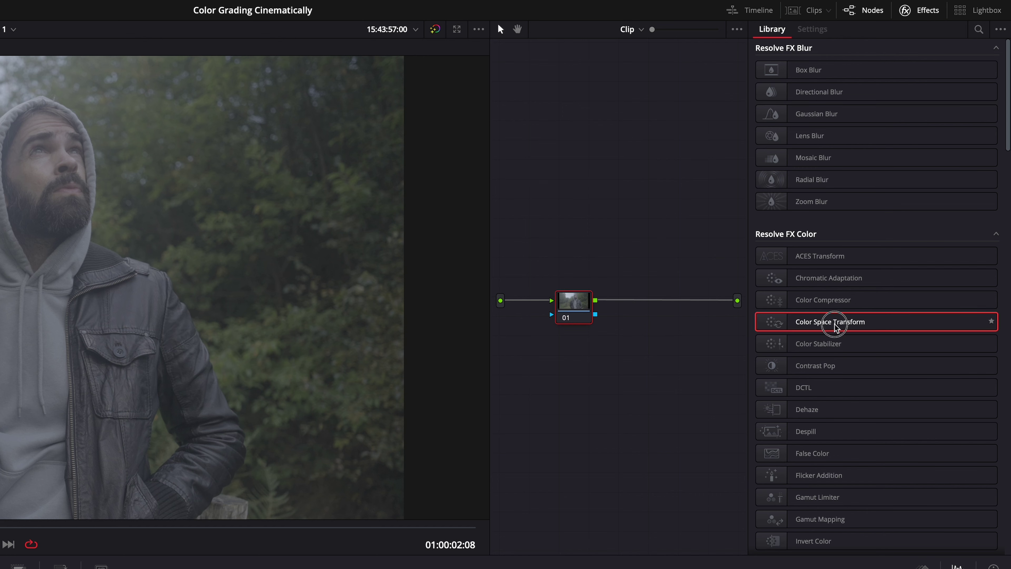
pyautogui.moveTo(835, 326); pyautogui.dragTo(578, 318)
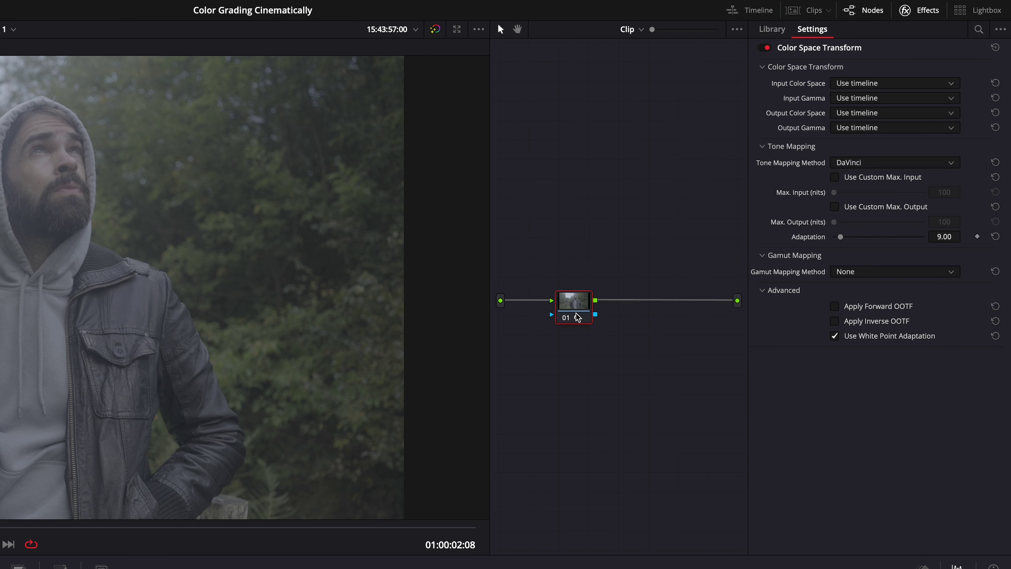
pyautogui.click(909, 83)
pyautogui.scroll(-10, 901, 120)
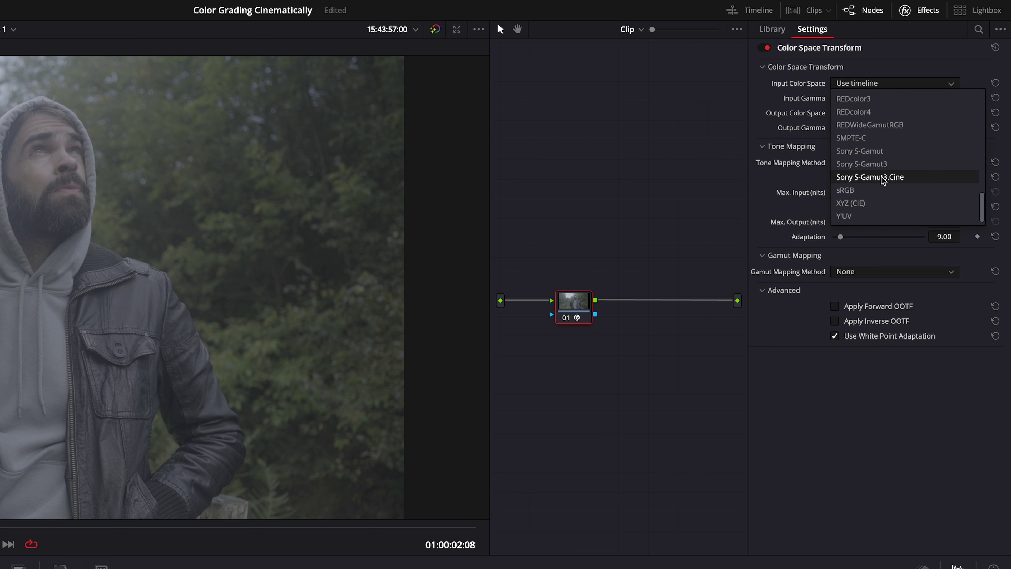
pyautogui.click(883, 177)
pyautogui.click(876, 98)
pyautogui.scroll(-10, 882, 210)
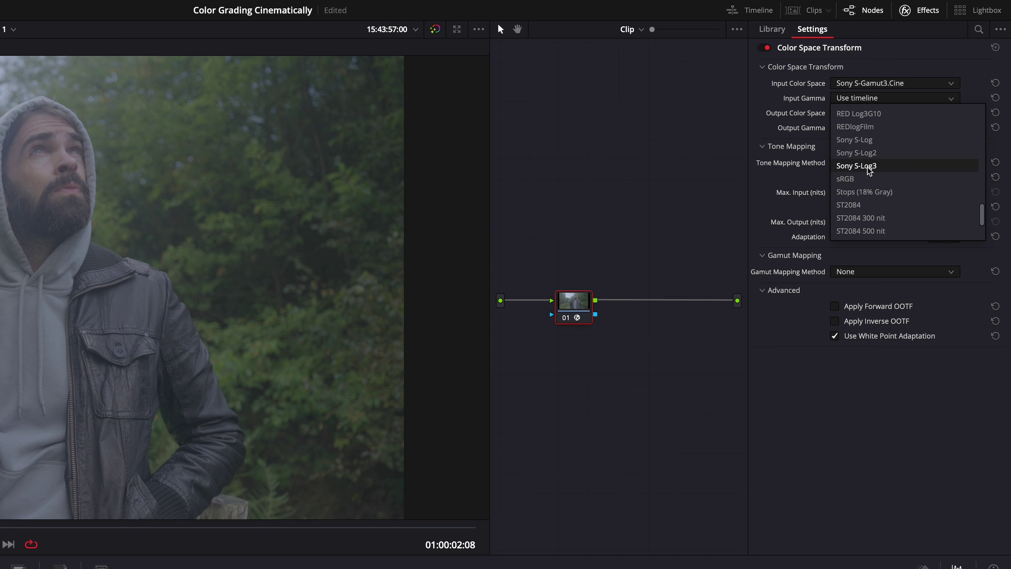
pyautogui.click(869, 167)
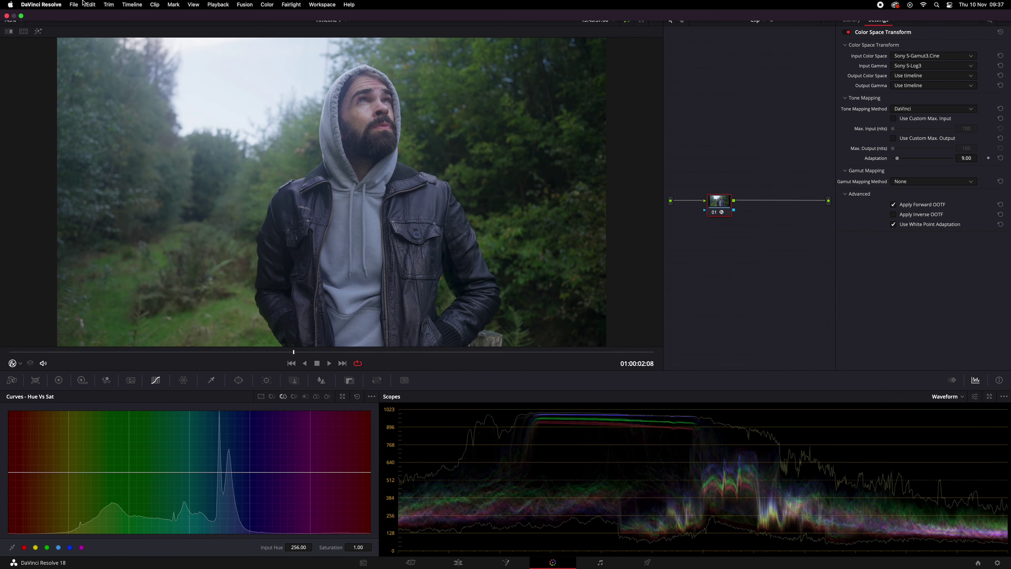
# Step: Check the project's colour management settings and close them unchanged
pyautogui.click(74, 5)
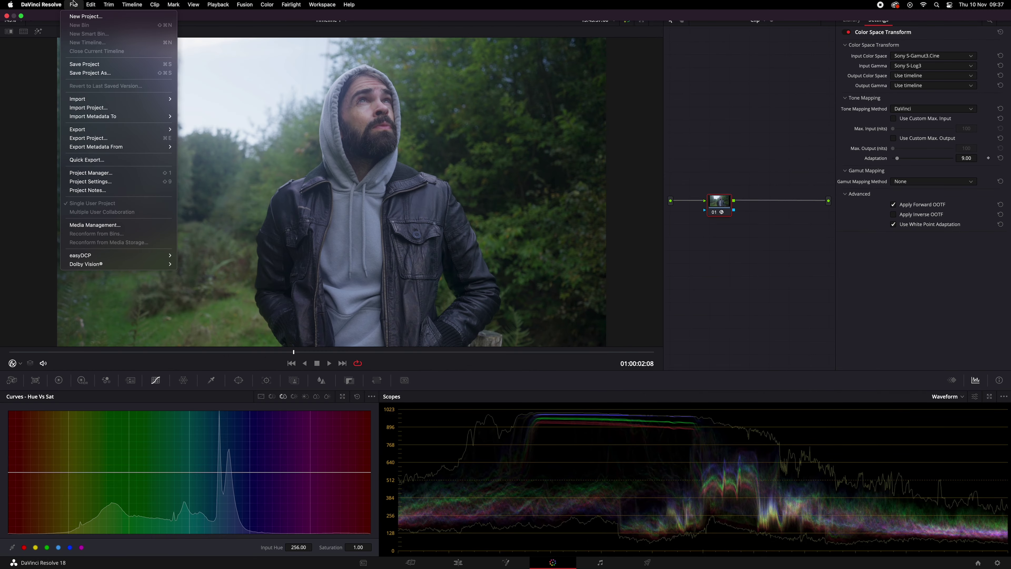
pyautogui.click(91, 181)
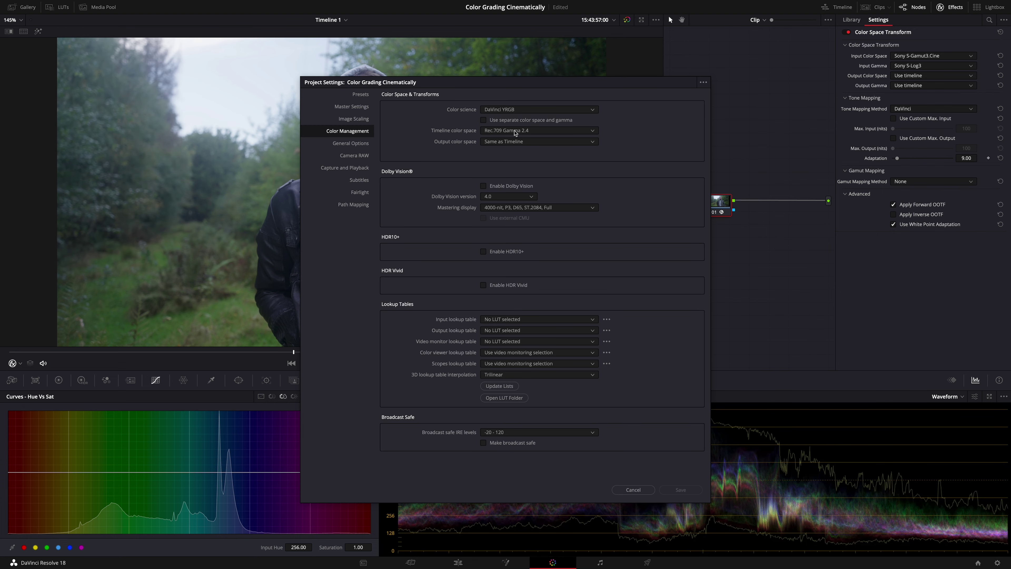
pyautogui.click(633, 490)
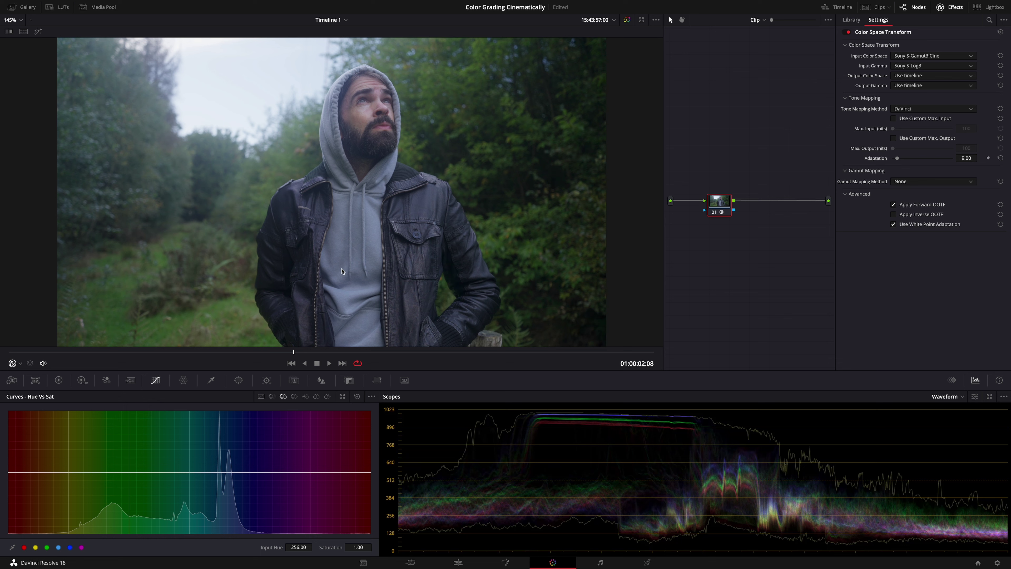
pyautogui.click(59, 380)
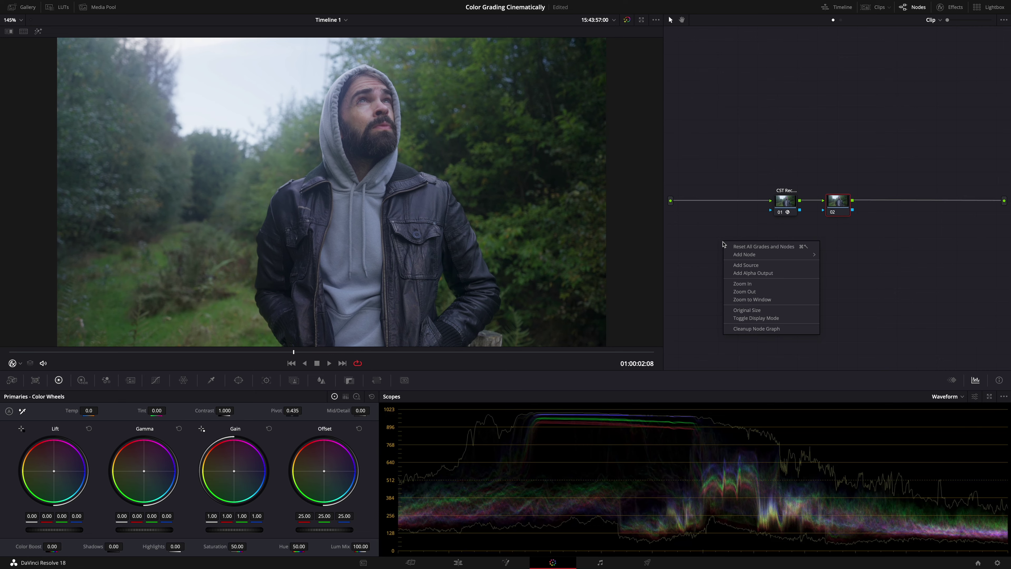
# Step: Add a Corrector node labelled Correction before CST and delete the extra node 03
pyautogui.click(841, 256)
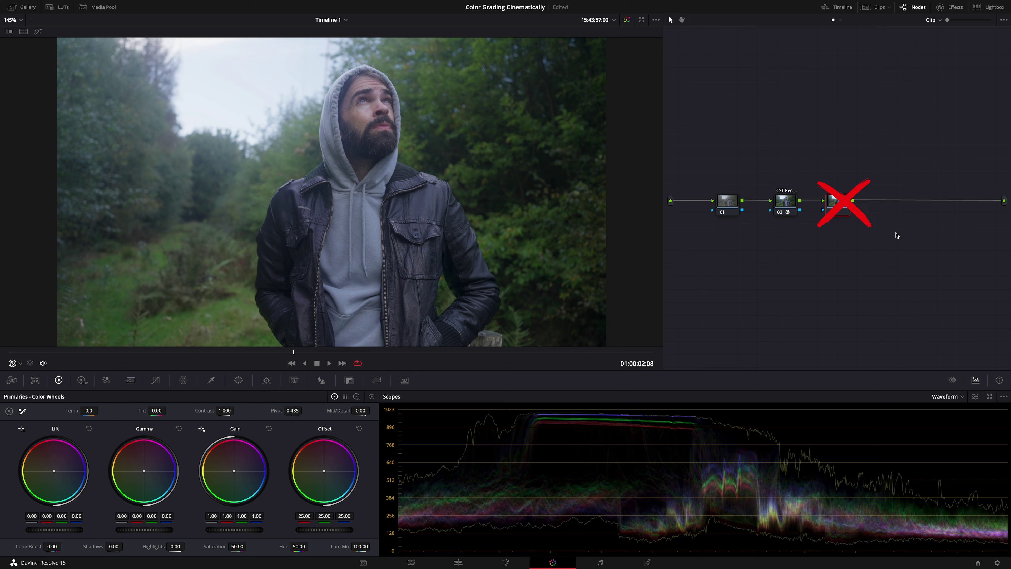
pyautogui.press('Delete')
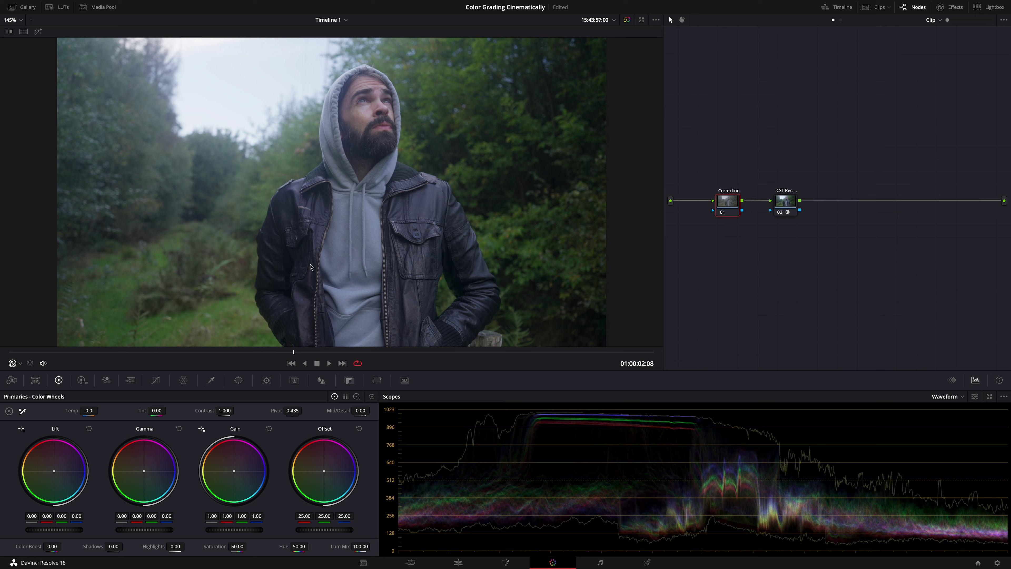
# Step: Try lowering the master Gain, then switch the primaries to Shadow/Midtone/Highlight Log Wheels
pyautogui.moveTo(218, 531); pyautogui.dragTo(60, 509)
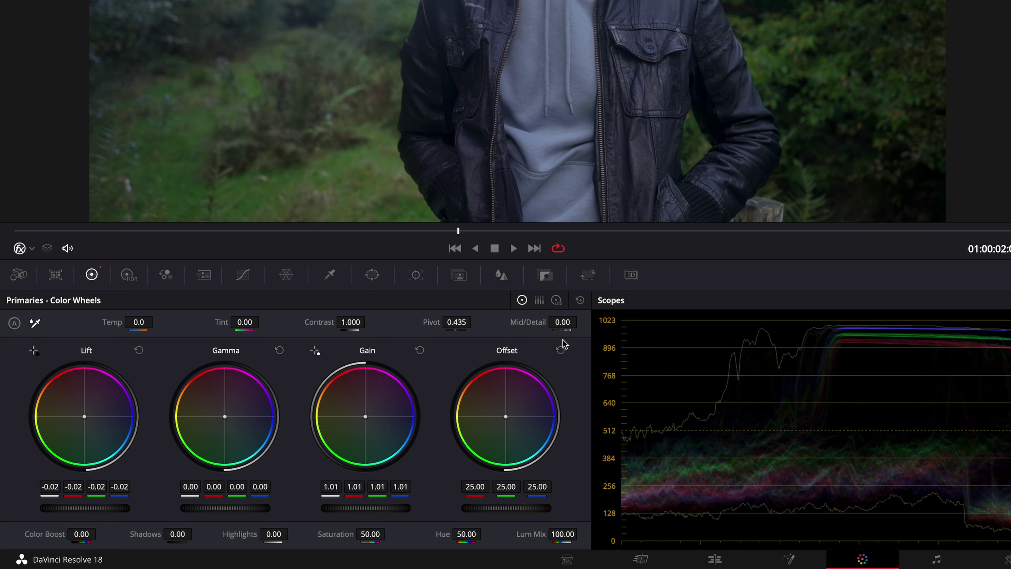
pyautogui.click(556, 301)
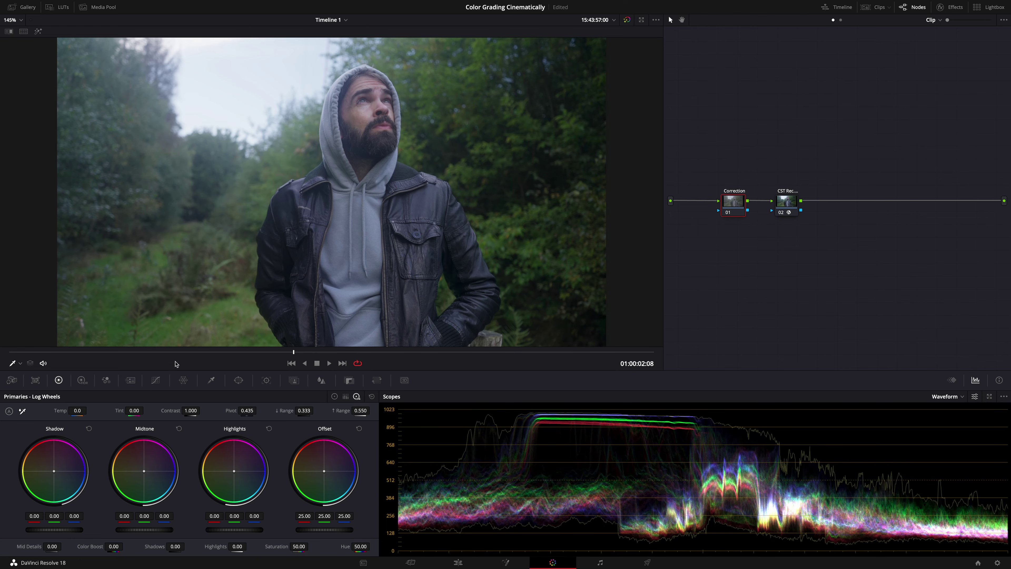
# Step: Pull the custom curve's white point down to darken the highlights
pyautogui.click(155, 381)
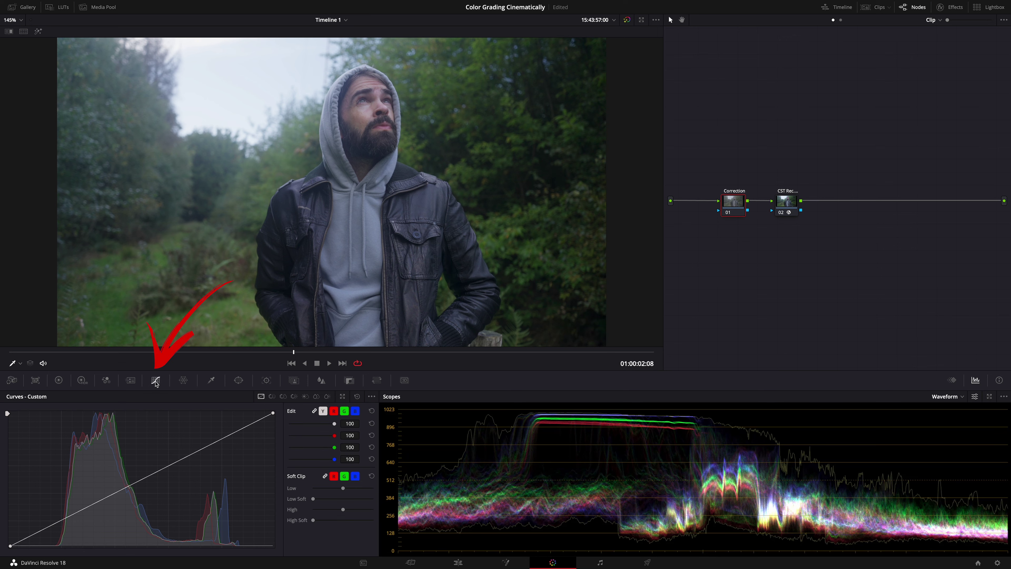
pyautogui.moveTo(273, 414); pyautogui.dragTo(273, 433)
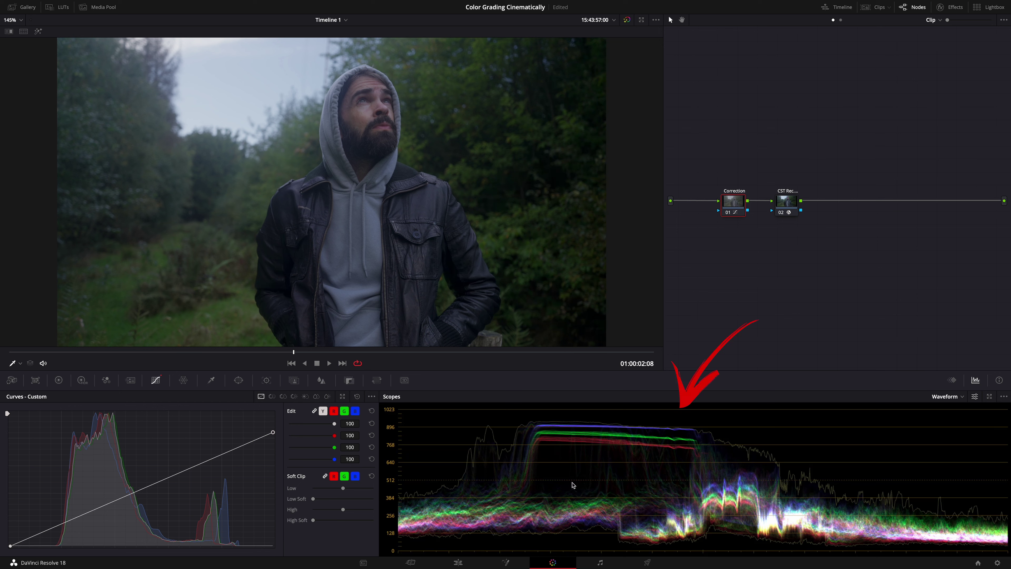
pyautogui.moveTo(11, 546)
pyautogui.mouseDown()
pyautogui.moveTo(84, 546)
pyautogui.moveTo(10, 546)
pyautogui.mouseUp()
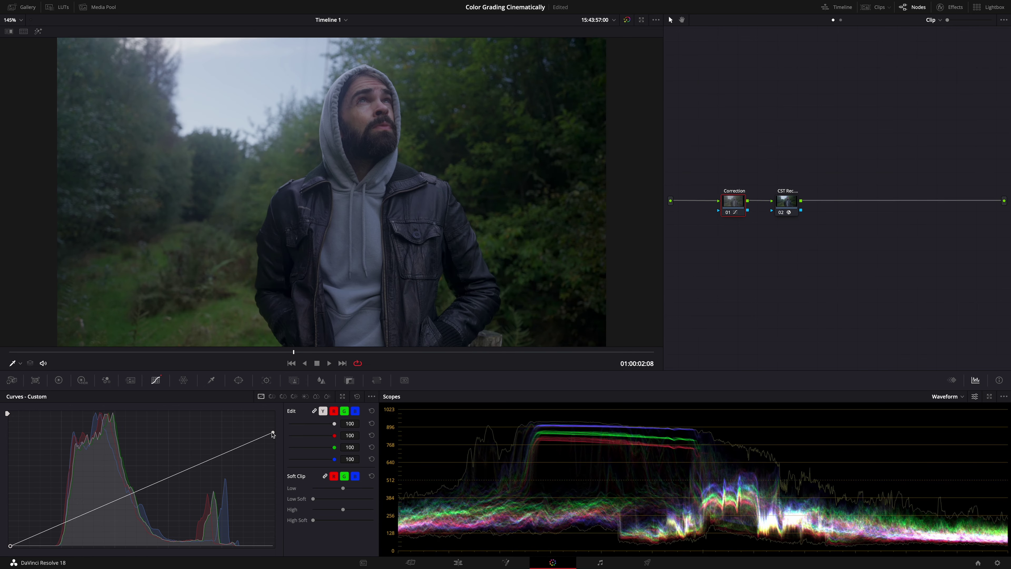
pyautogui.moveTo(273, 434); pyautogui.dragTo(193, 413)
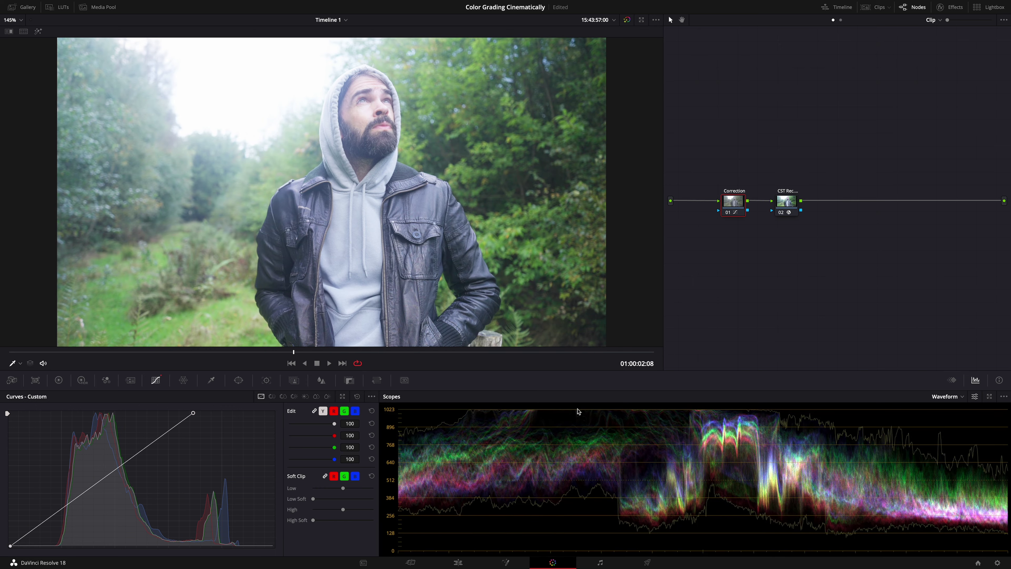
pyautogui.moveTo(194, 415); pyautogui.dragTo(278, 433)
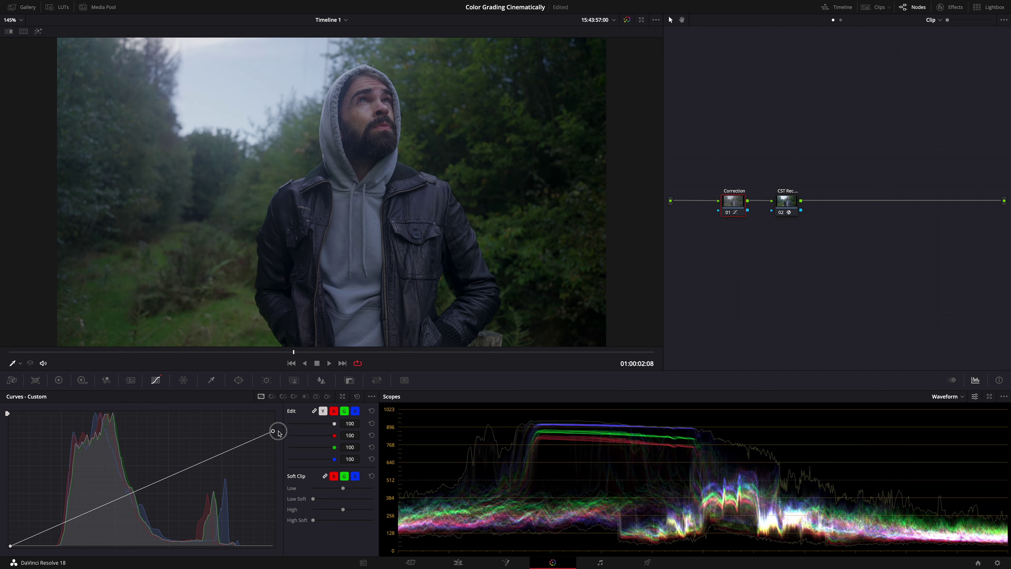
# Step: In the log wheels, return Temp to 0 and set Tint to -3.00
pyautogui.click(58, 380)
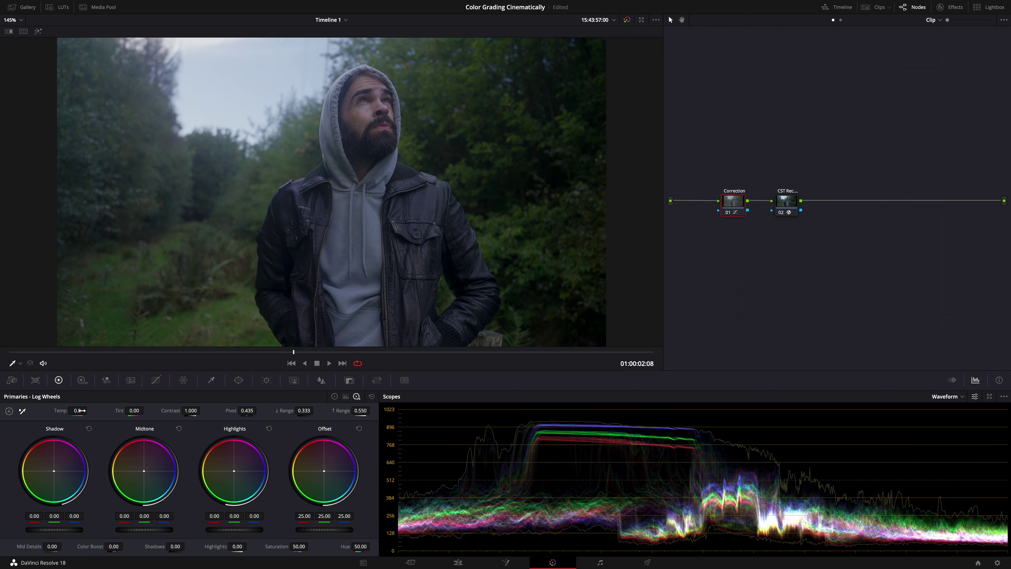
pyautogui.moveTo(77, 410); pyautogui.dragTo(89, 410)
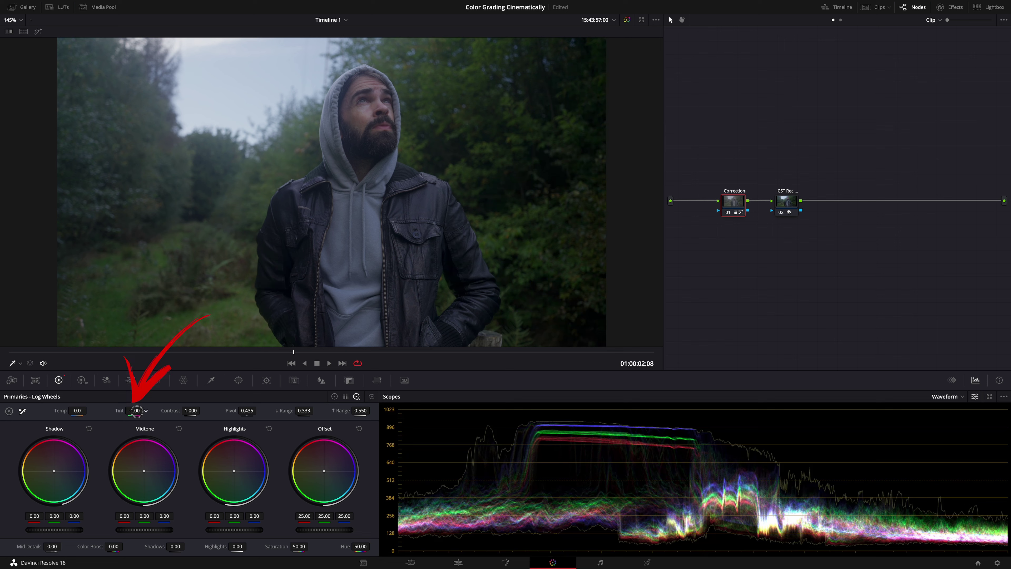
pyautogui.moveTo(137, 411)
pyautogui.mouseDown()
pyautogui.moveTo(119, 411)
pyautogui.moveTo(153, 414)
pyautogui.moveTo(135, 417)
pyautogui.mouseUp()
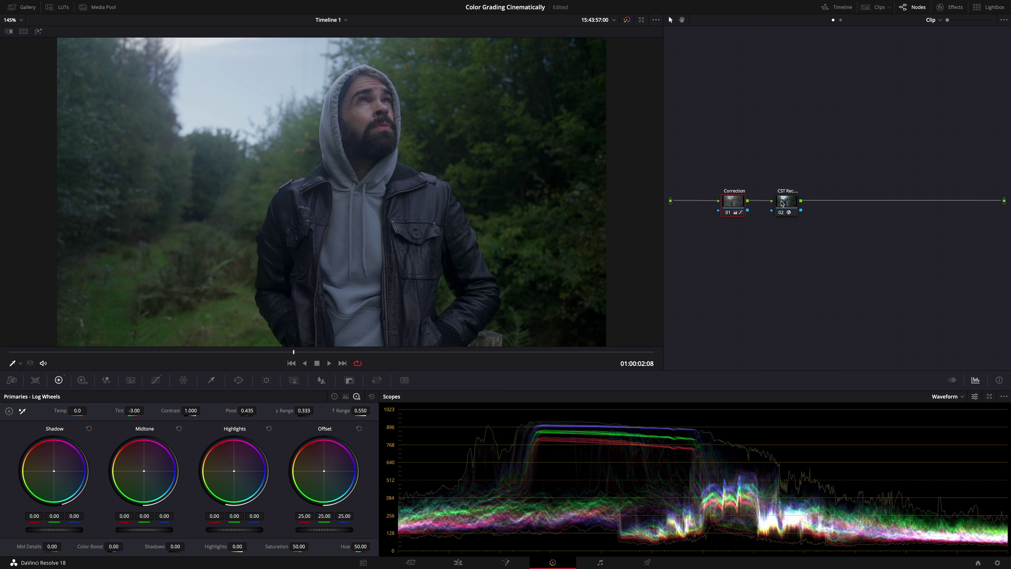
pyautogui.moveTo(783, 205); pyautogui.dragTo(805, 205)
# Step: Remove the Contrast node and add a new node named Cineon after the CST node
pyautogui.rightClick(731, 206)
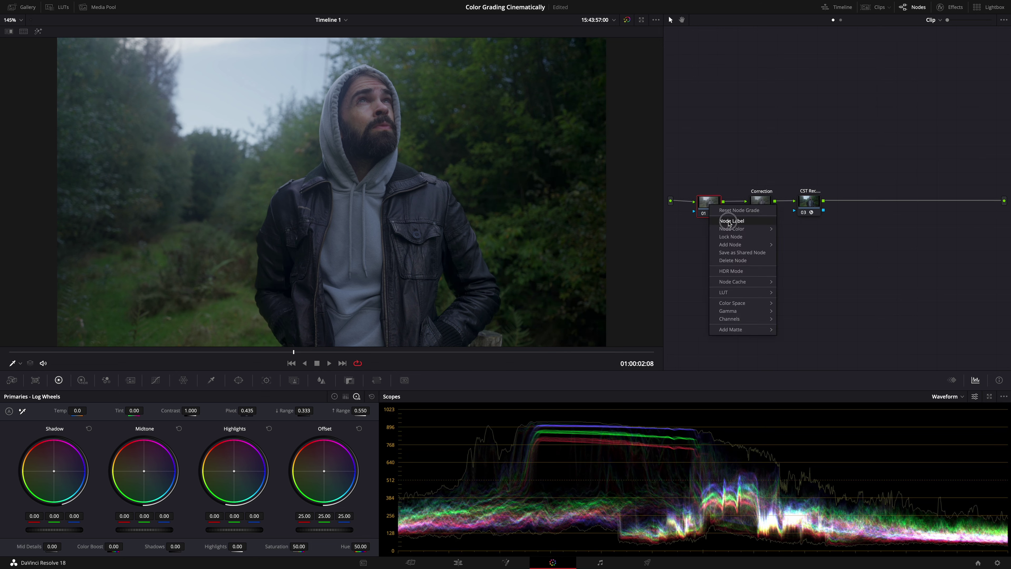
pyautogui.click(729, 222)
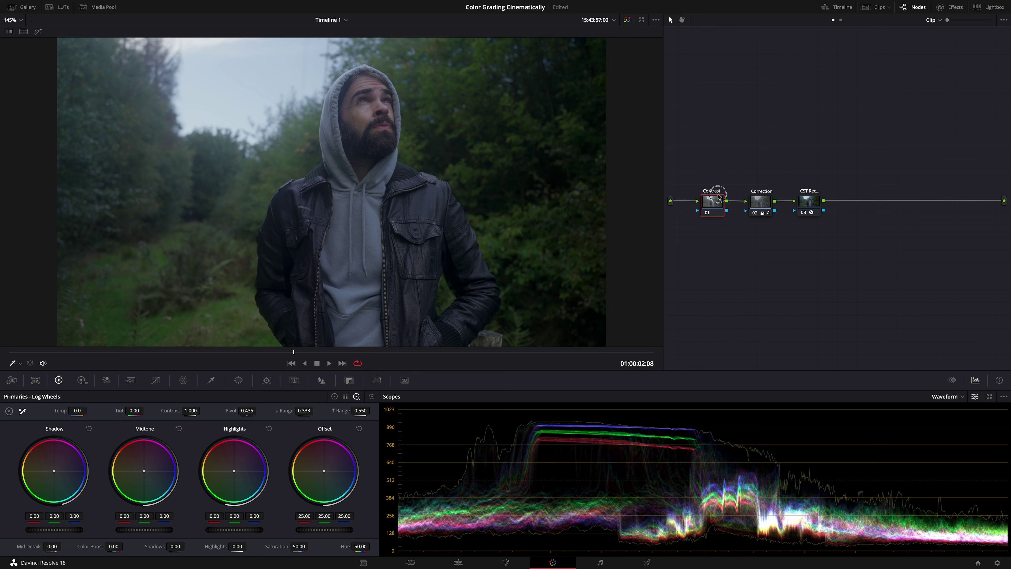
pyautogui.press('Delete')
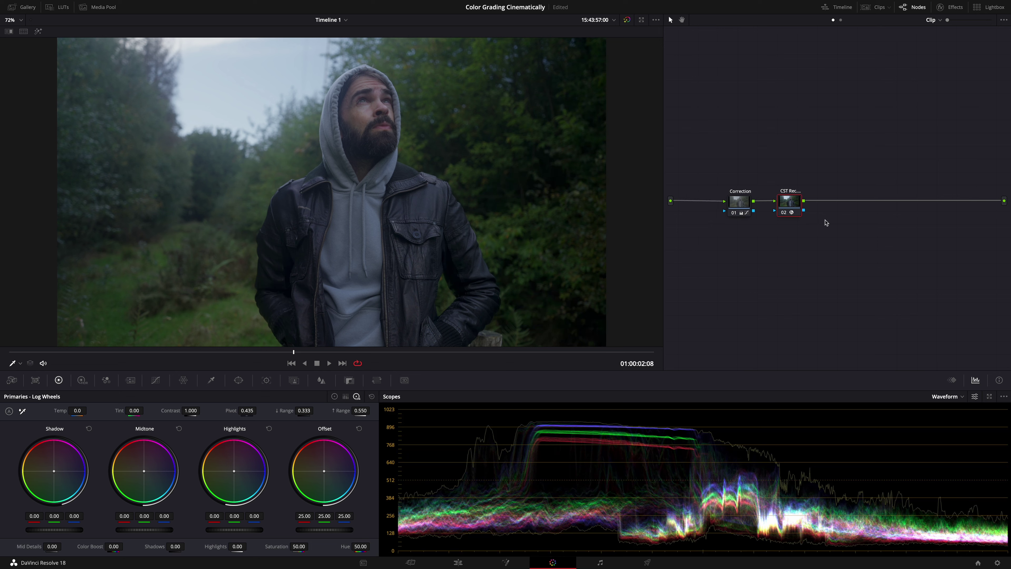
pyautogui.hotkey('alt', 's')
pyautogui.write('Cineon')
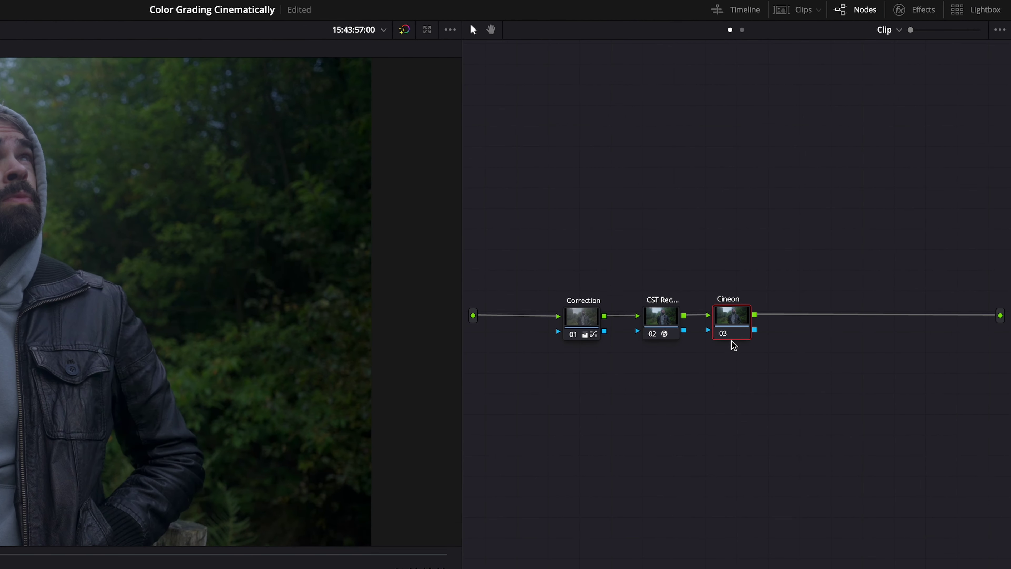
# Step: Apply a Color Space Transform to the Cineon node with Cineon Film Log output gamma
pyautogui.click(931, 10)
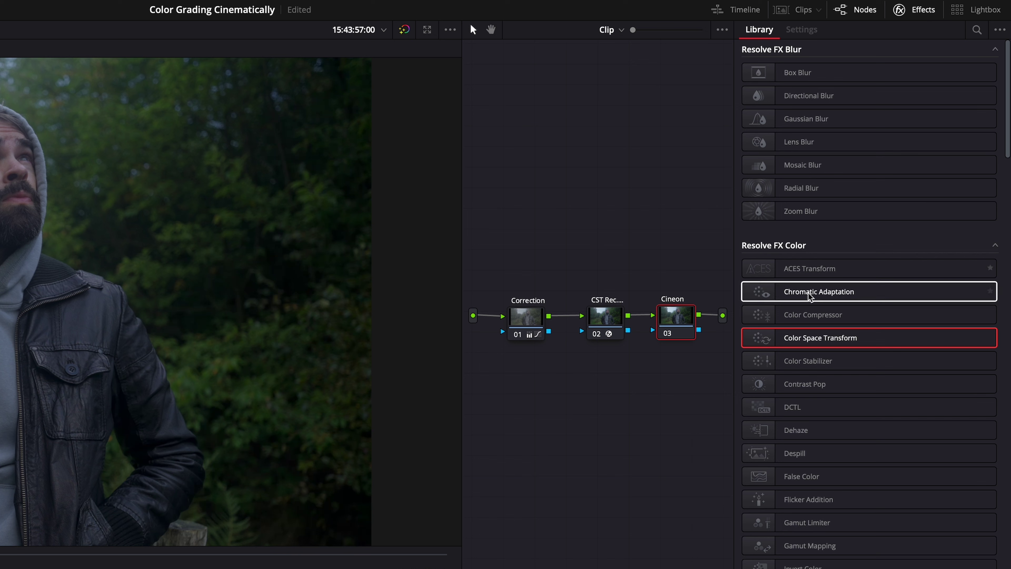
pyautogui.moveTo(846, 342); pyautogui.dragTo(685, 320)
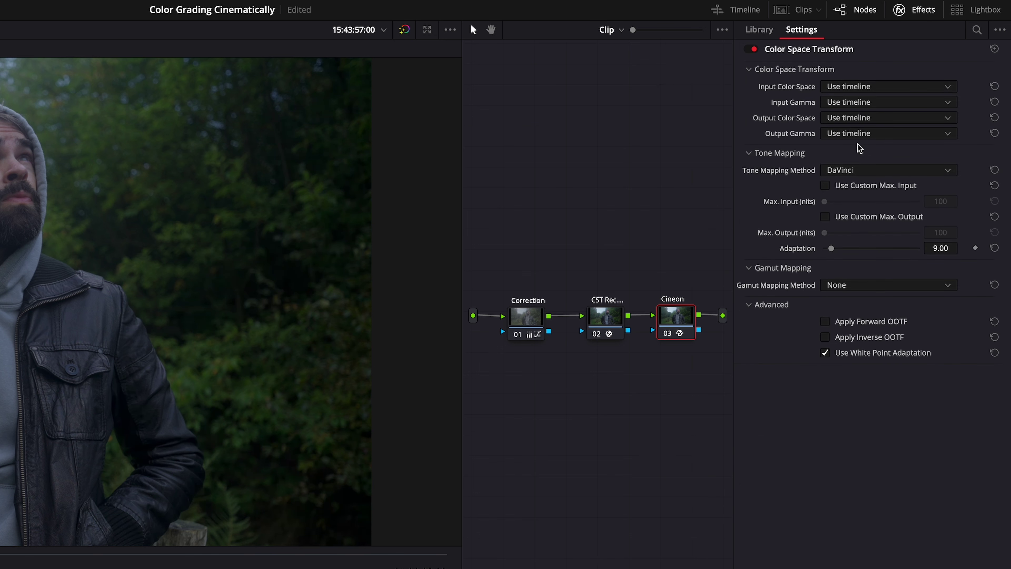
pyautogui.click(856, 134)
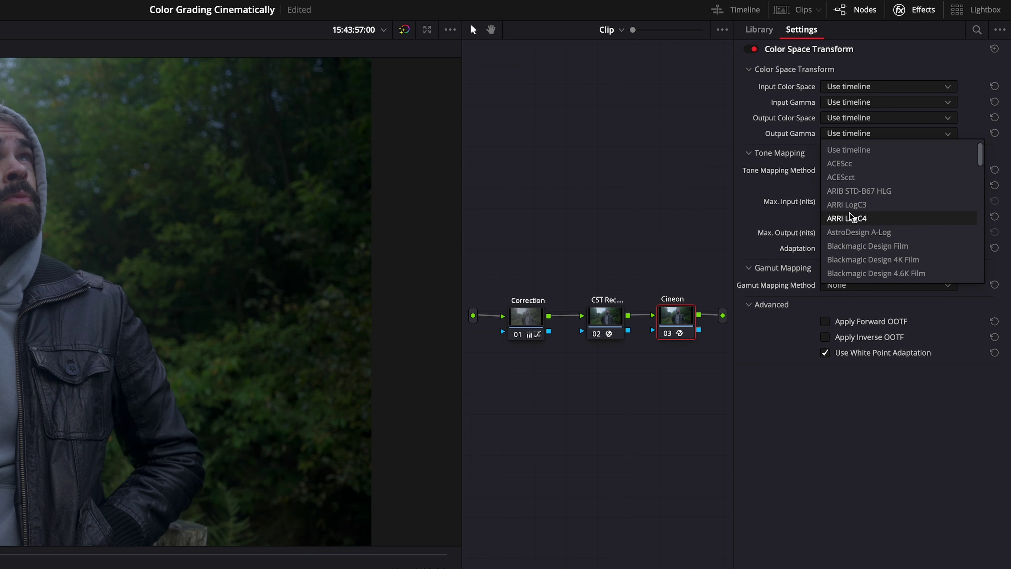
pyautogui.scroll(-4, 851, 217)
pyautogui.scroll(-3, 851, 217)
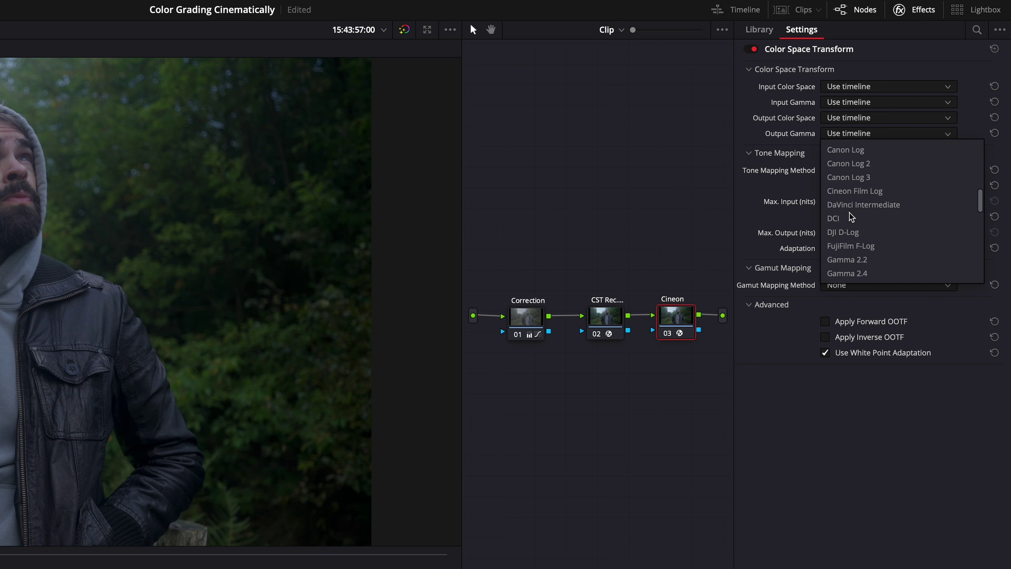
pyautogui.scroll(1, 852, 217)
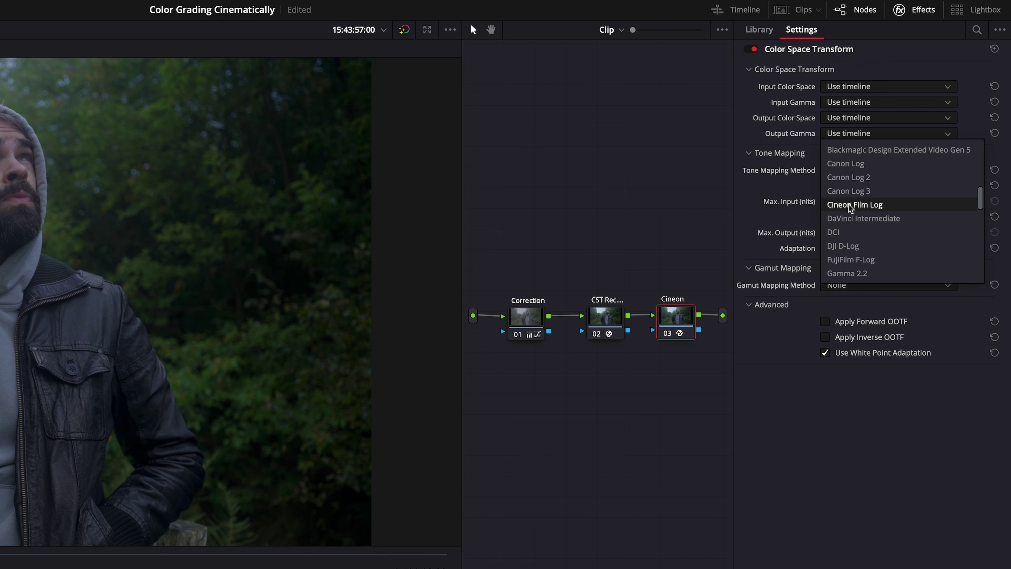
pyautogui.click(849, 205)
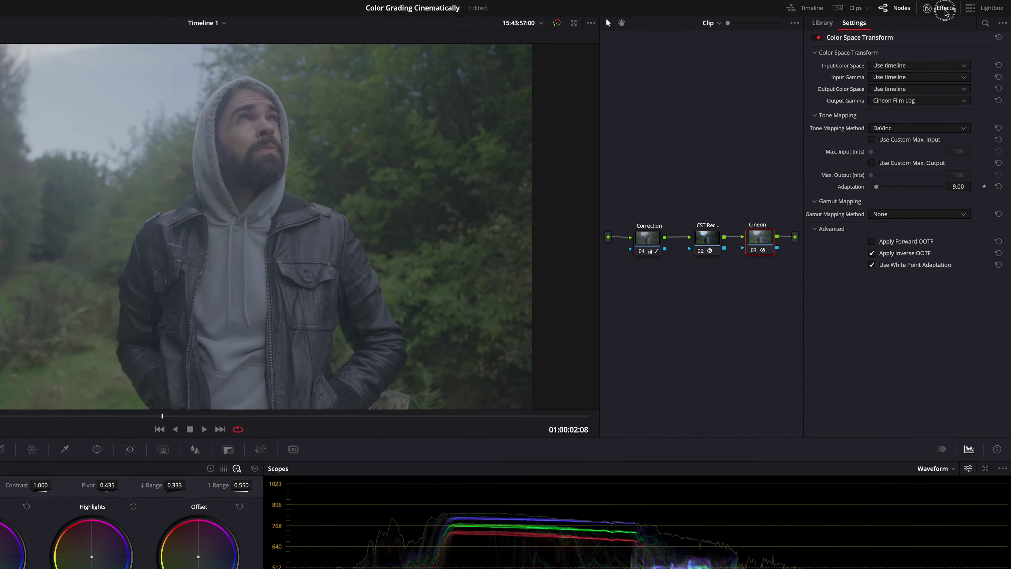
pyautogui.click(916, 10)
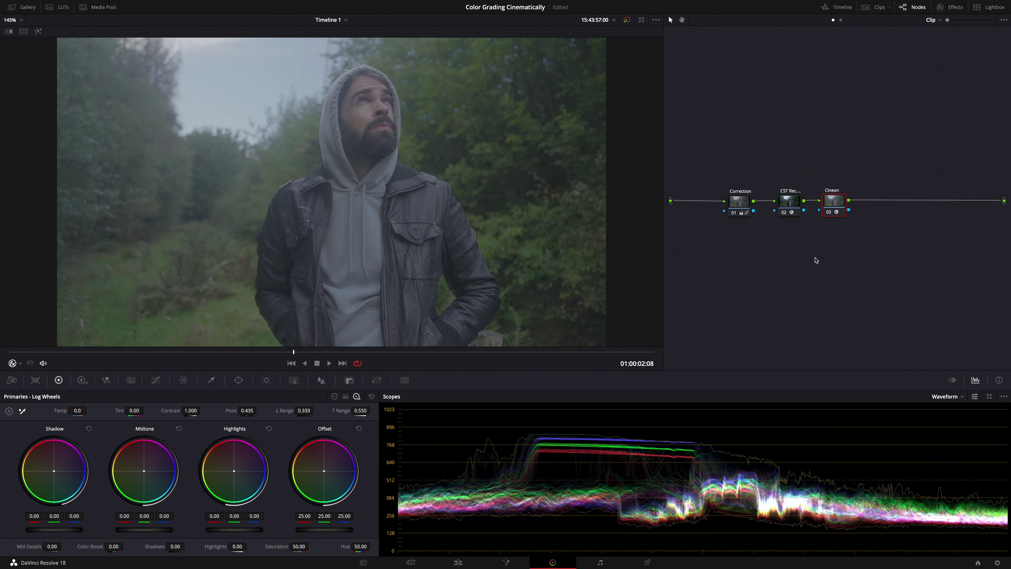
pyautogui.hotkey('alt', 's')
# Step: Label the new node LUT Kodak and apply the Rec709 Kodak 2383 D60 film LUT
pyautogui.write('LUT Kod')
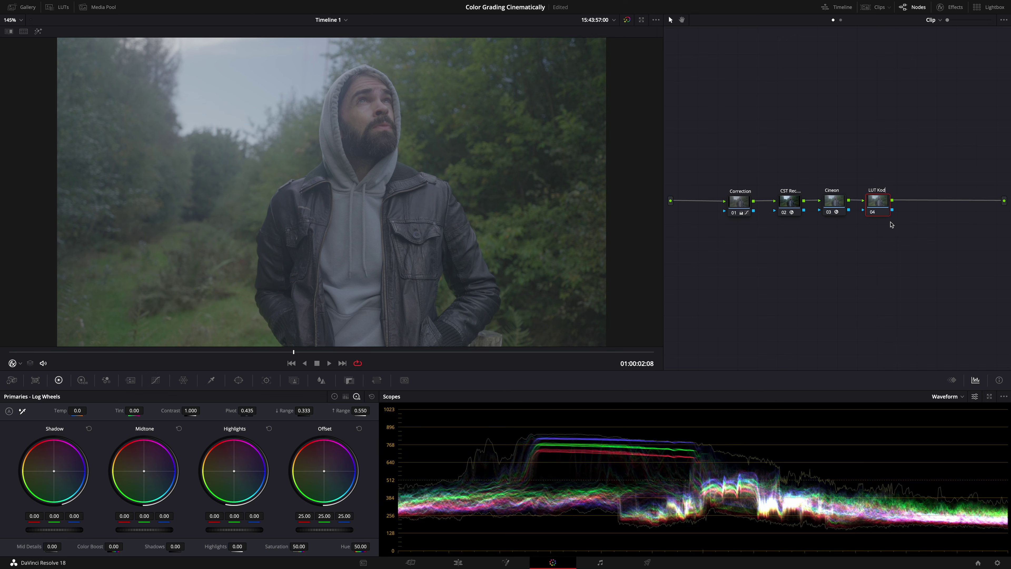
pyautogui.write('ak')
pyautogui.click(63, 7)
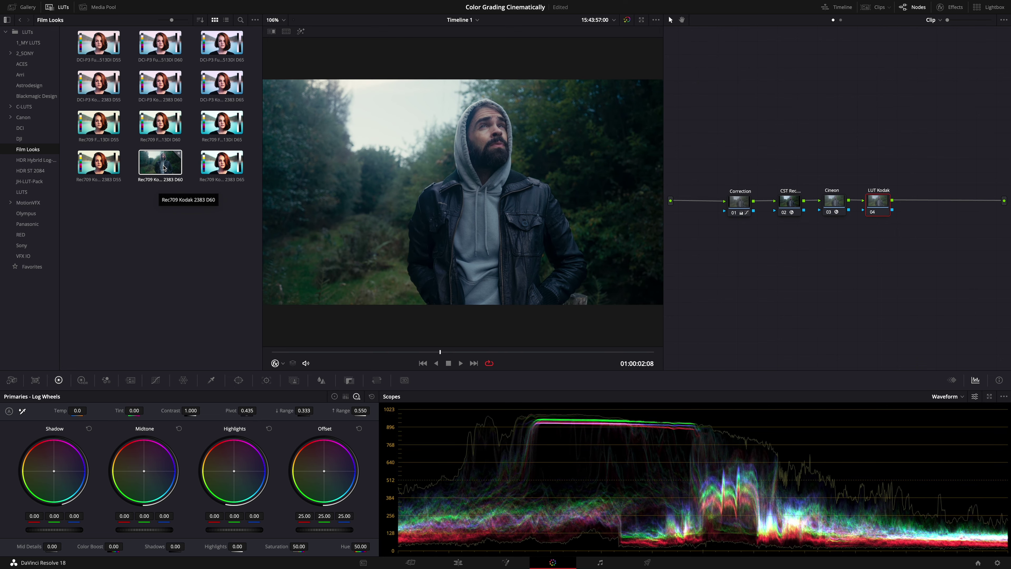
pyautogui.moveTo(164, 167); pyautogui.dragTo(470, 196)
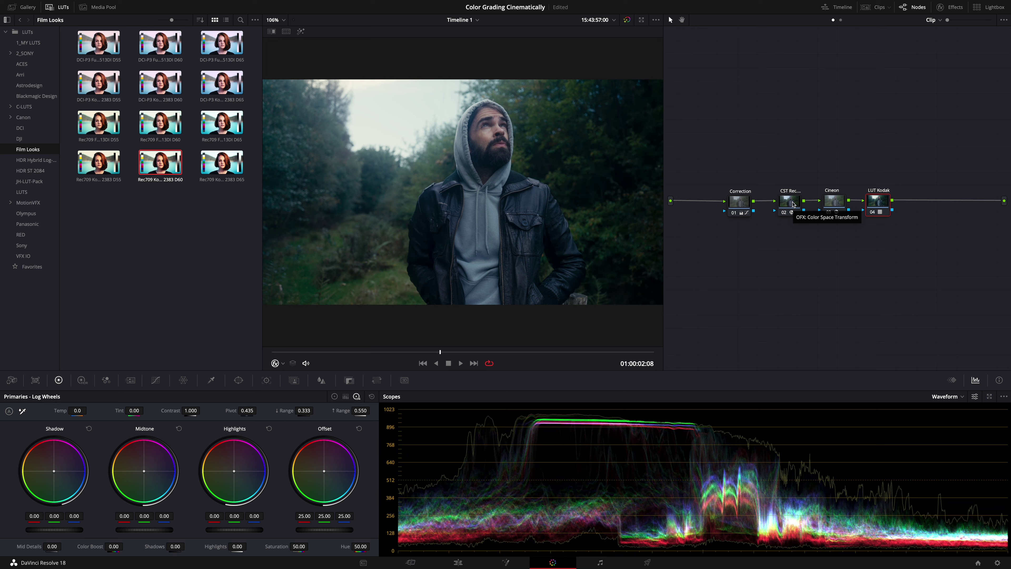
# Step: Rearrange the CST, Cineon and LUT Kodak nodes below the Correction node
pyautogui.moveTo(794, 204); pyautogui.dragTo(755, 290)
pyautogui.click(860, 290)
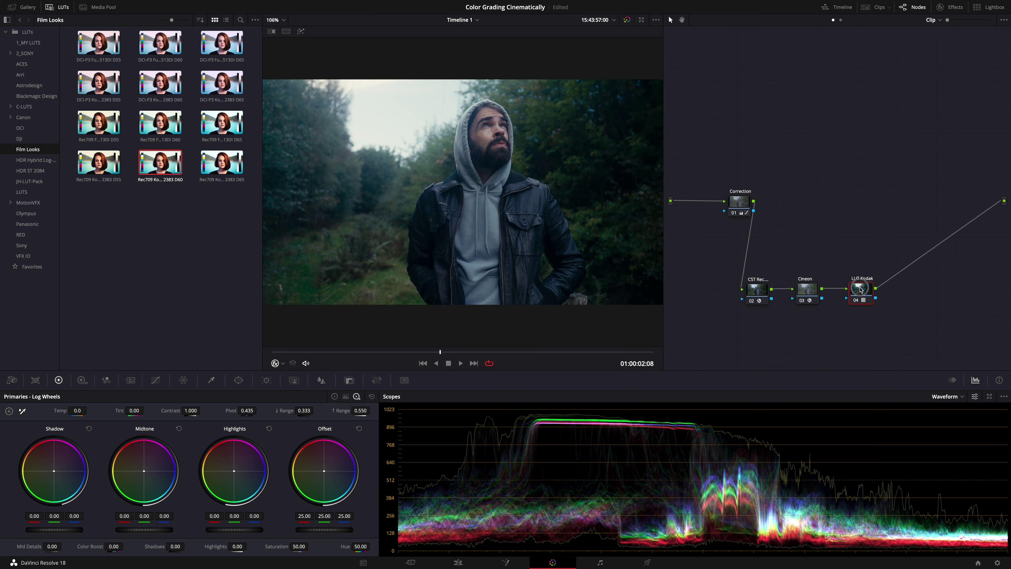
pyautogui.click(807, 289)
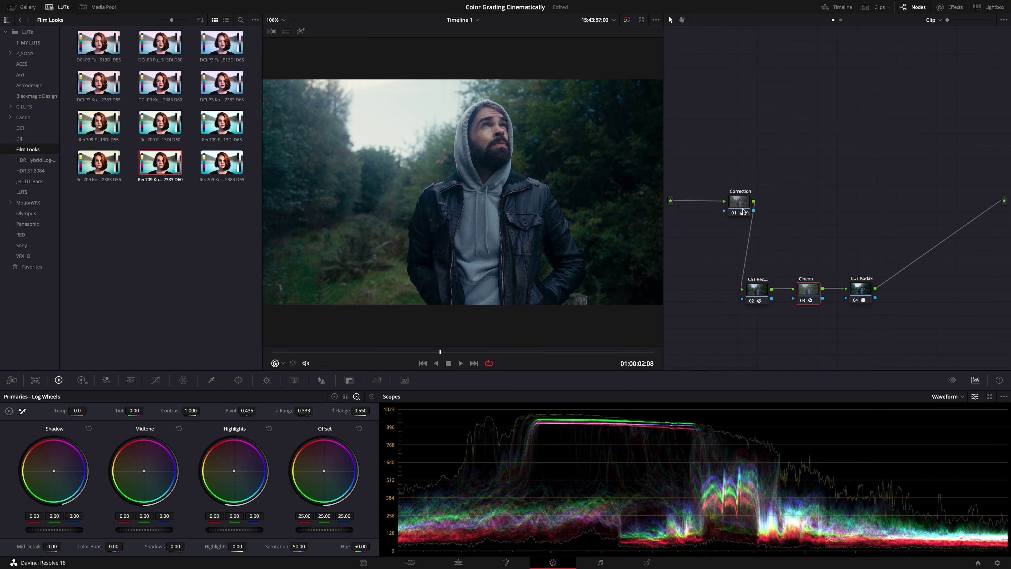
pyautogui.moveTo(743, 211); pyautogui.dragTo(731, 211)
pyautogui.moveTo(730, 211); pyautogui.dragTo(728, 210)
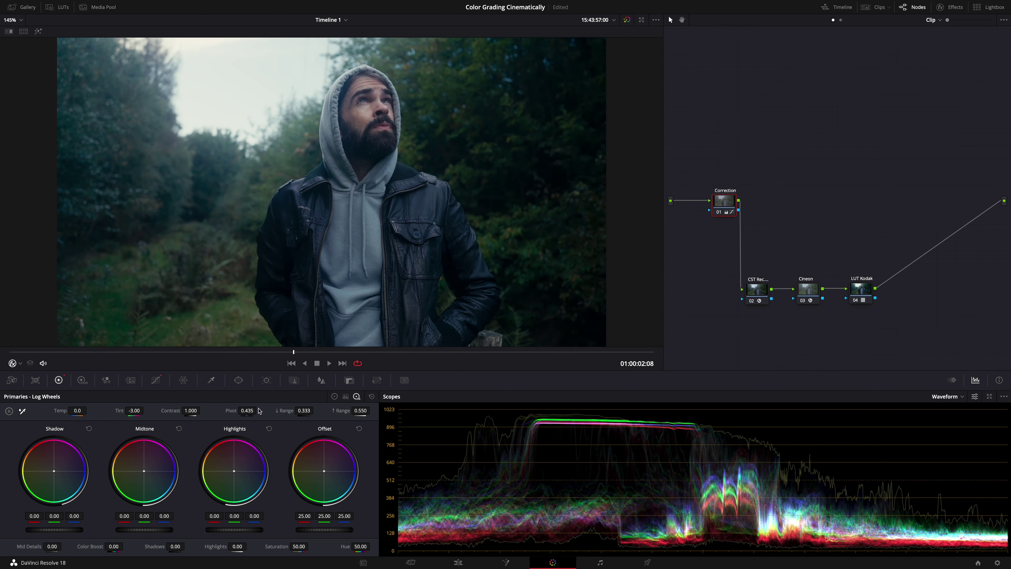
# Step: On the Correction node, lower Gain to 0.96 and pull down the Highlights
pyautogui.click(333, 397)
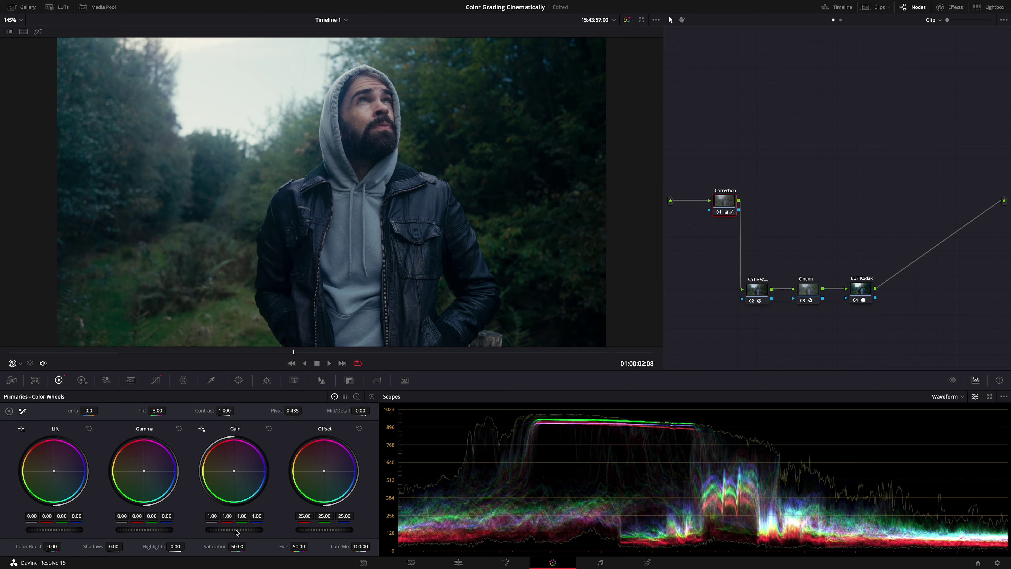
pyautogui.moveTo(236, 530); pyautogui.dragTo(210, 529)
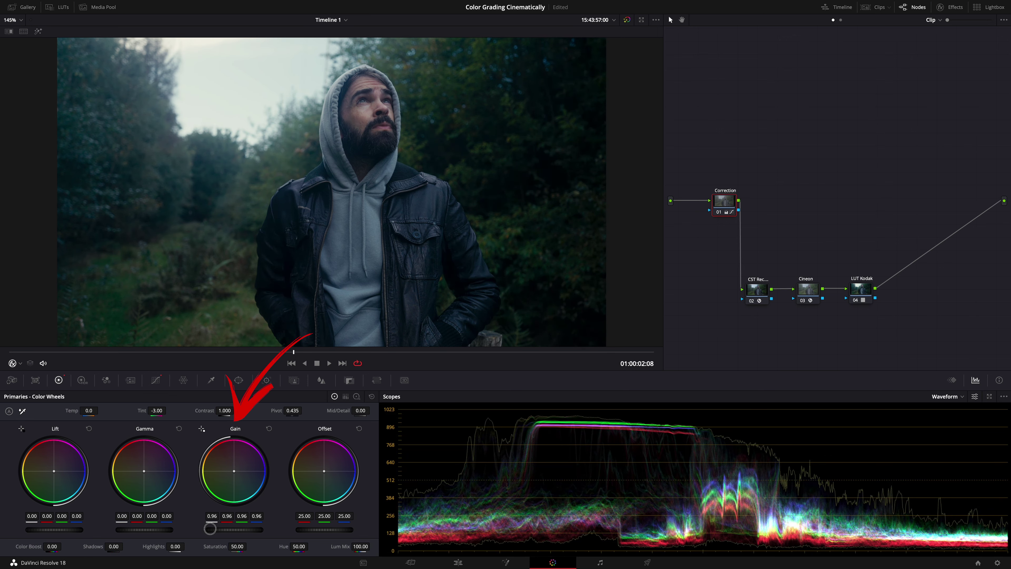
pyautogui.click(357, 396)
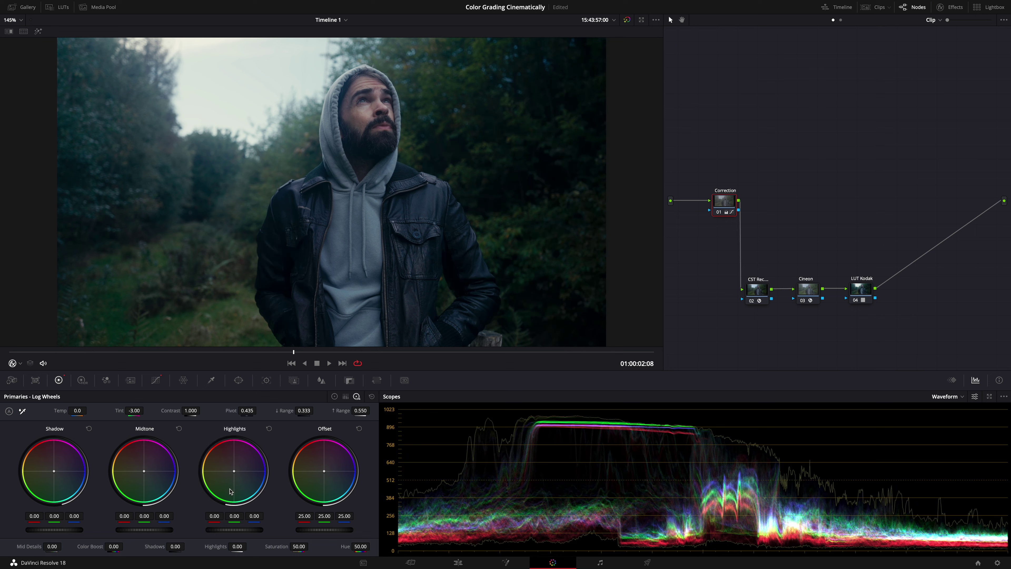
pyautogui.moveTo(231, 530); pyautogui.dragTo(221, 530)
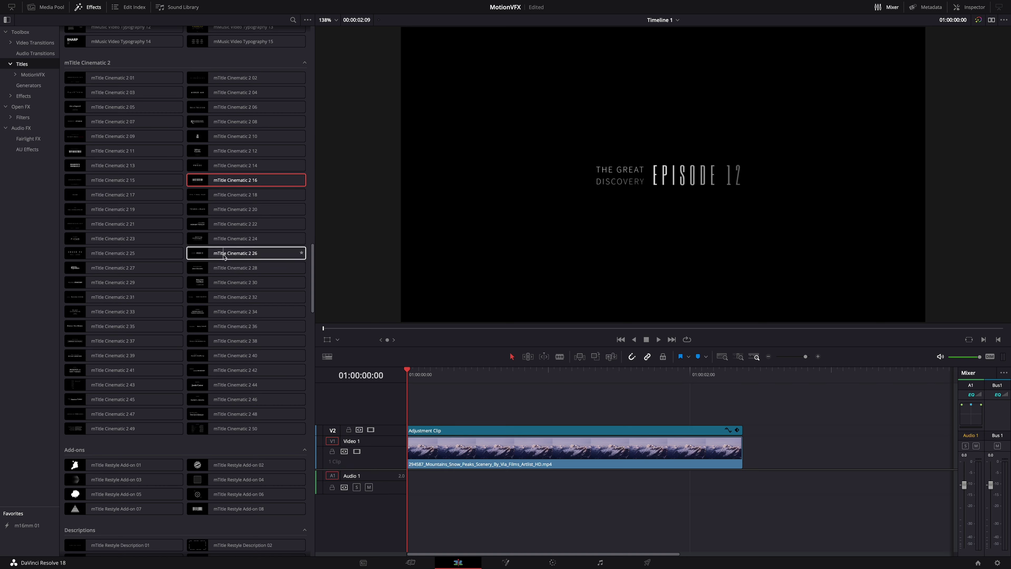
# Step: Drop the mTitle Cinematic 2 26 title onto V3, preview it, and set Content Scale 1.09
pyautogui.moveTo(244, 253); pyautogui.dragTo(413, 413)
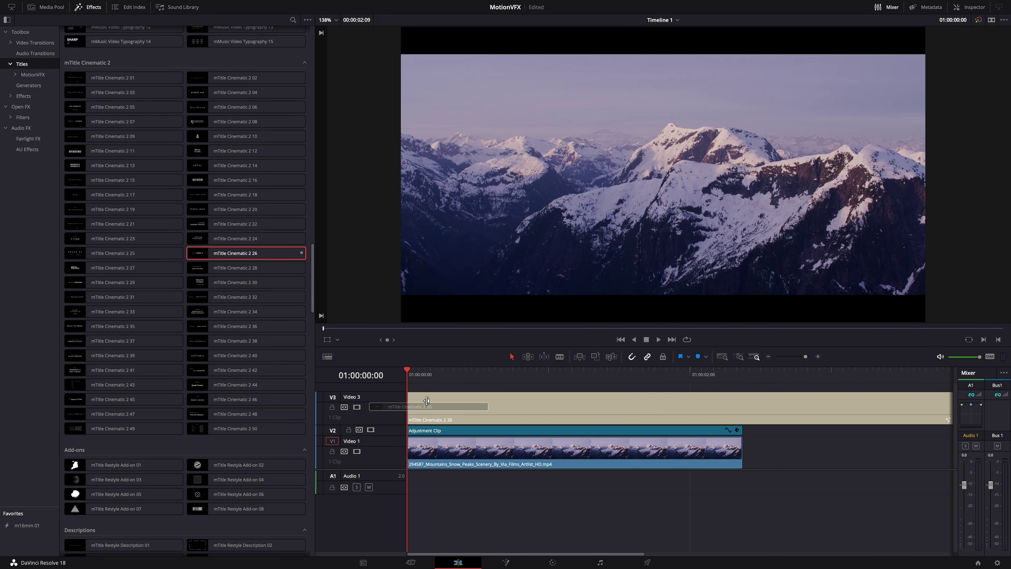
pyautogui.moveTo(411, 380); pyautogui.dragTo(673, 387)
pyautogui.click(970, 7)
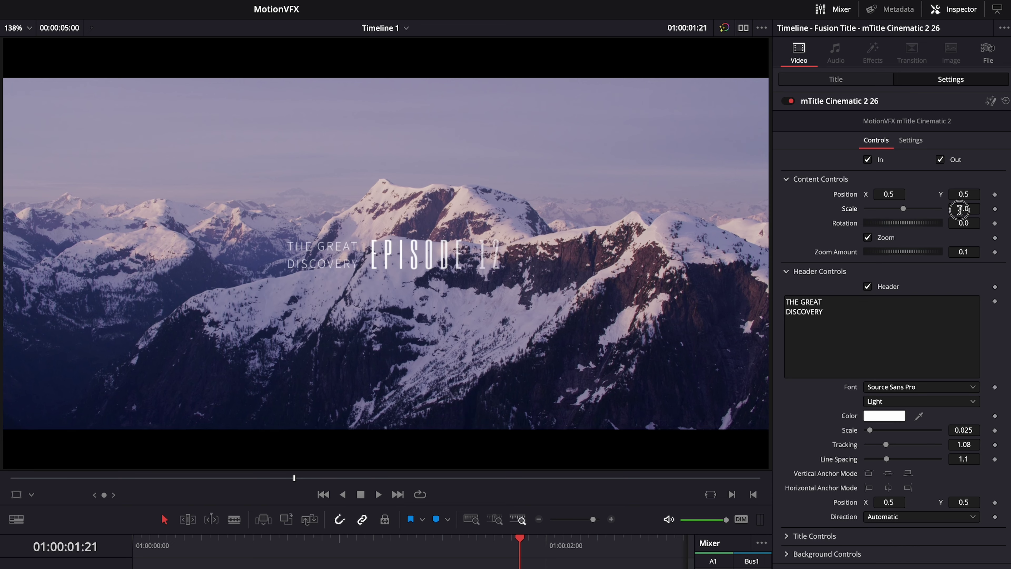
pyautogui.click(960, 209)
pyautogui.write('1.09')
pyautogui.press('Return')
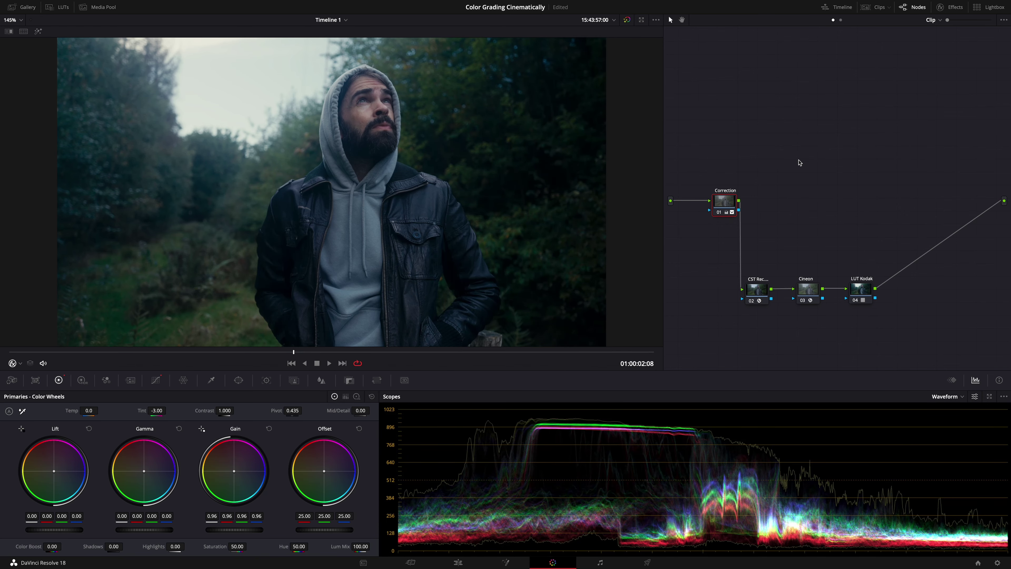
# Step: Add a serial node after Correction, shift it right and label it Skin
pyautogui.hotkey('alt', 's')
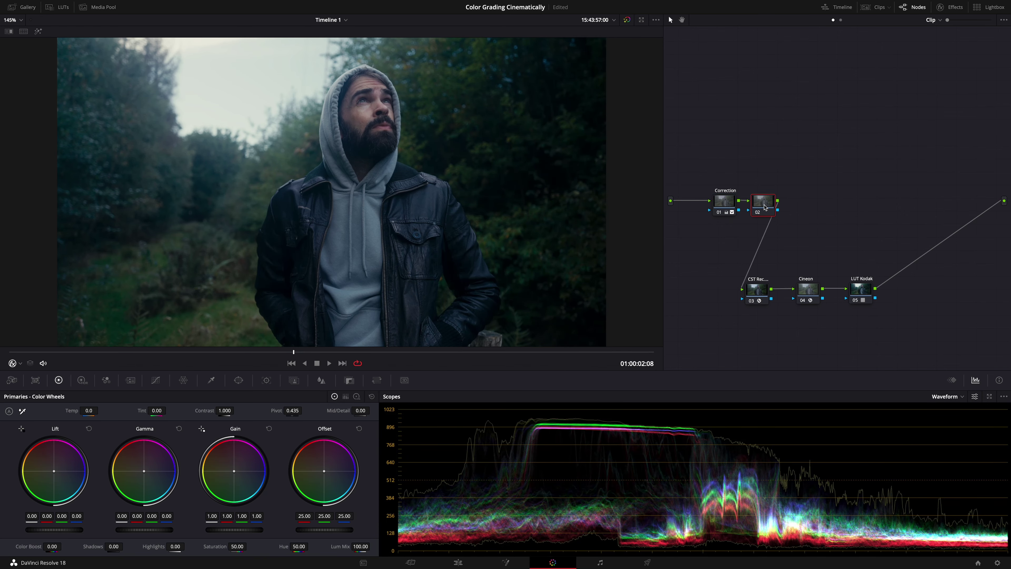
pyautogui.moveTo(767, 208); pyautogui.dragTo(775, 205)
pyautogui.write('Skin')
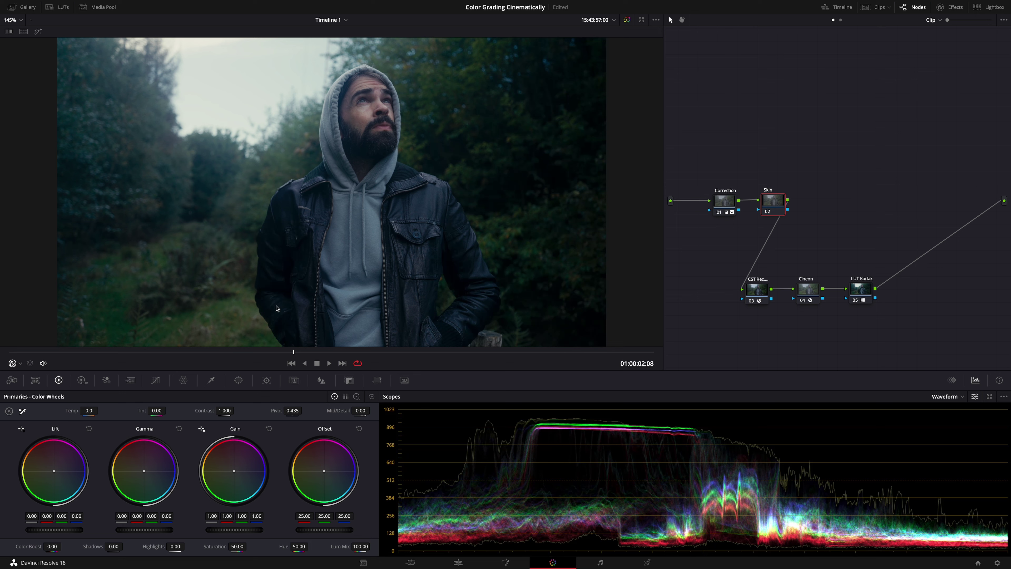
# Step: Sample the face with the HSL qualifier, narrow Hue to width 33.6, and raise Denoise to 7.2
pyautogui.click(212, 380)
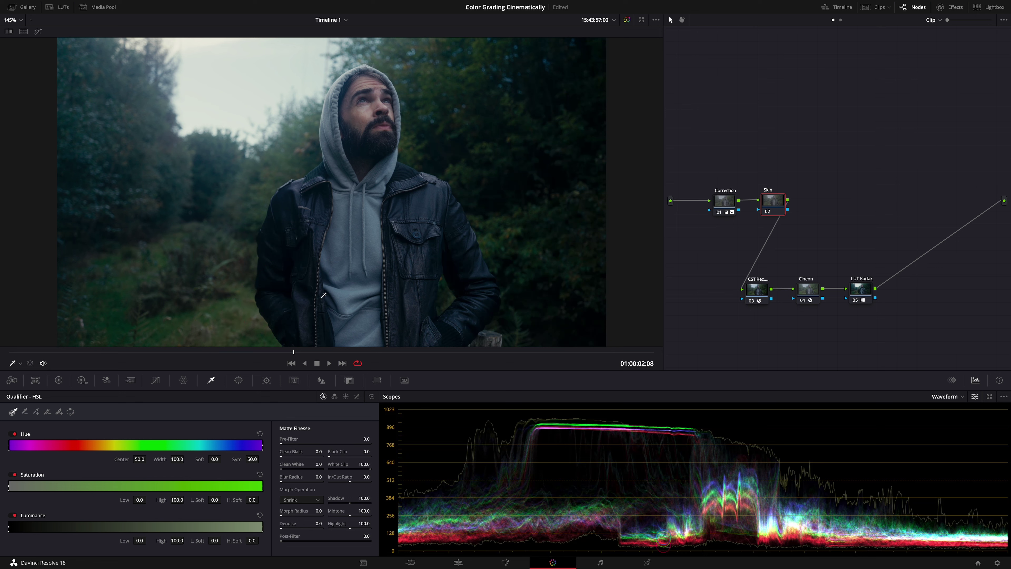
pyautogui.click(363, 113)
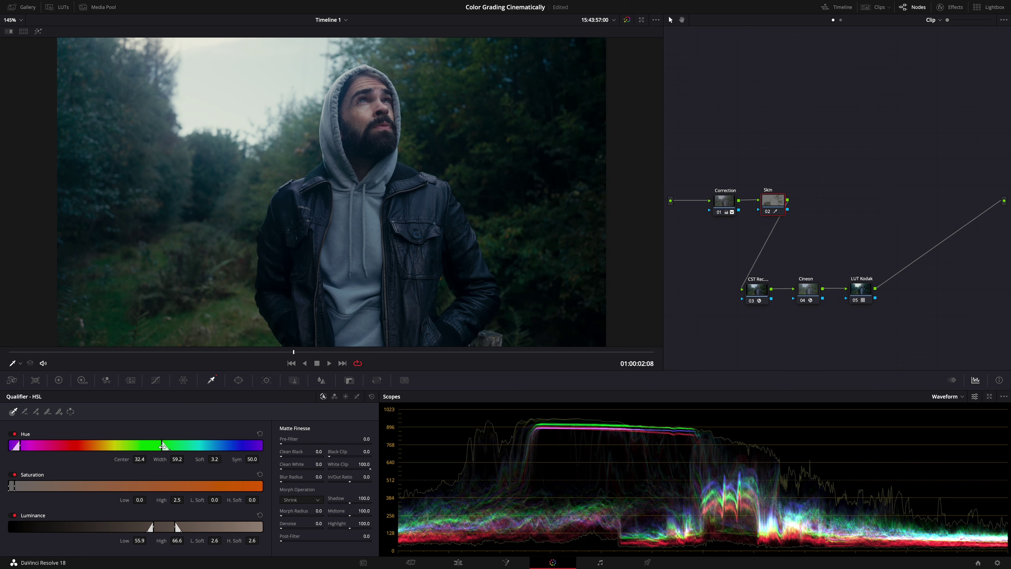
pyautogui.moveTo(165, 446); pyautogui.dragTo(147, 446)
pyautogui.hotkey('shift', 'h')
pyautogui.hotkey('shift', 'h')
pyautogui.hotkey('shift', 'h')
pyautogui.hotkey('shift', 'h')
pyautogui.hotkey('shift', 'h')
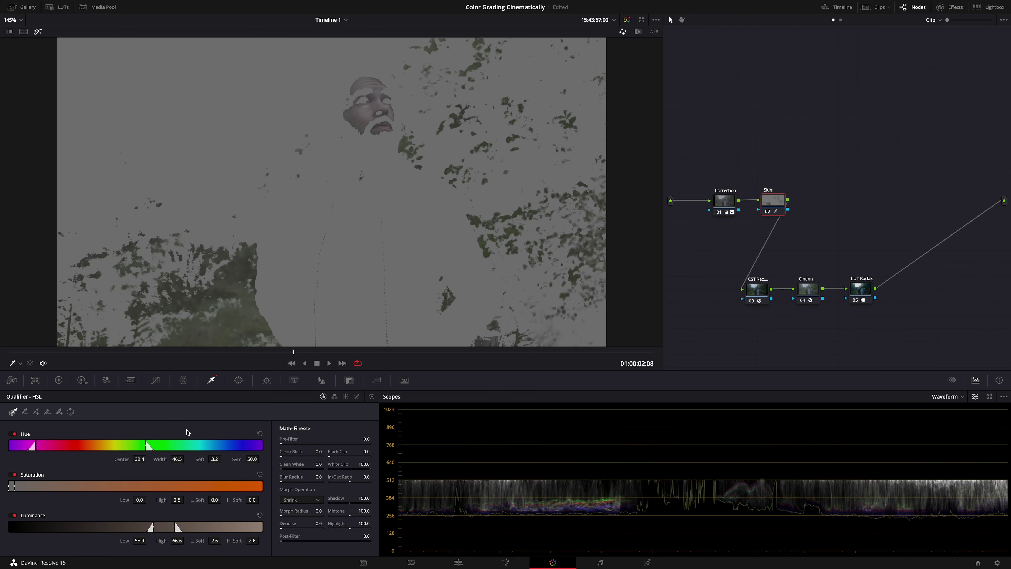
pyautogui.moveTo(147, 446); pyautogui.dragTo(135, 446)
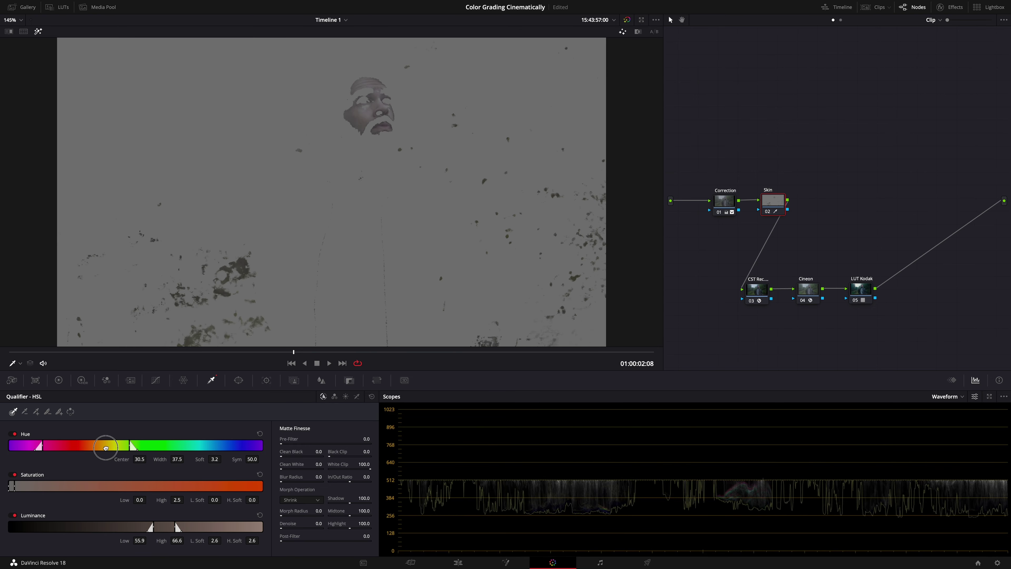
pyautogui.click(380, 118)
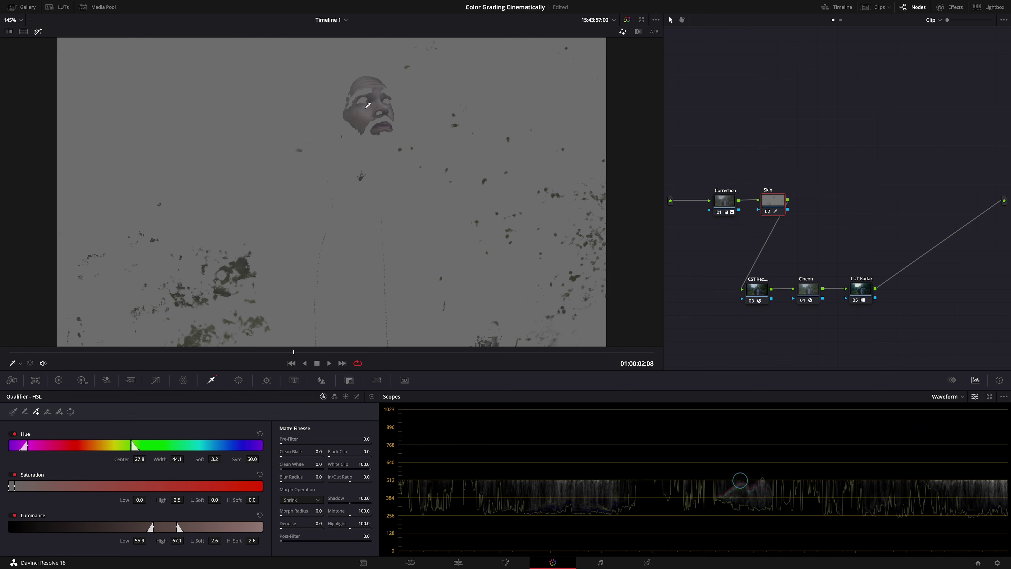
pyautogui.moveTo(132, 445); pyautogui.dragTo(84, 446)
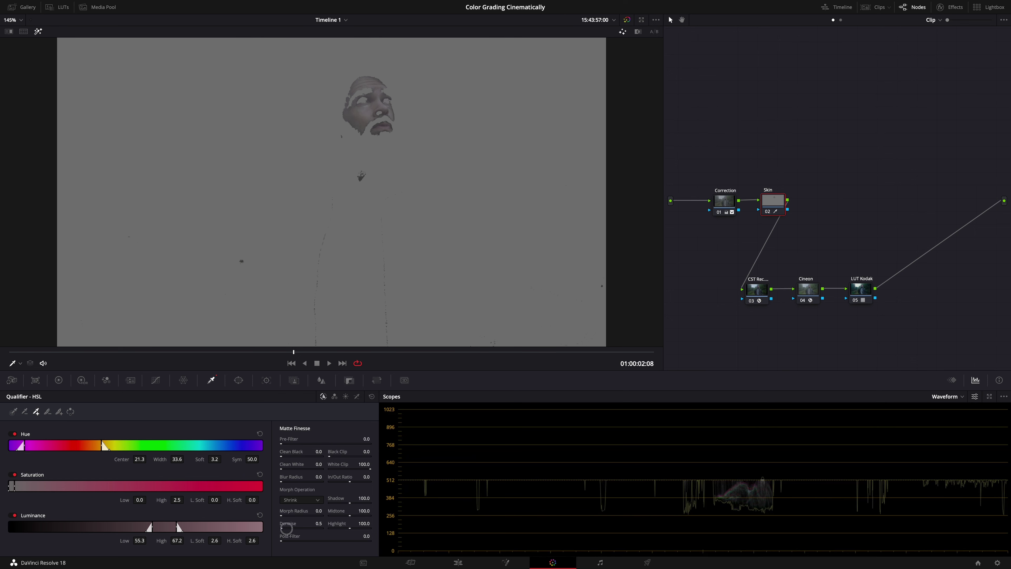
pyautogui.moveTo(286, 529); pyautogui.dragTo(305, 529)
# Step: Add a serial node and a layer node, feeding Skin's key into the lower node 04
pyautogui.hotkey('alt', 's')
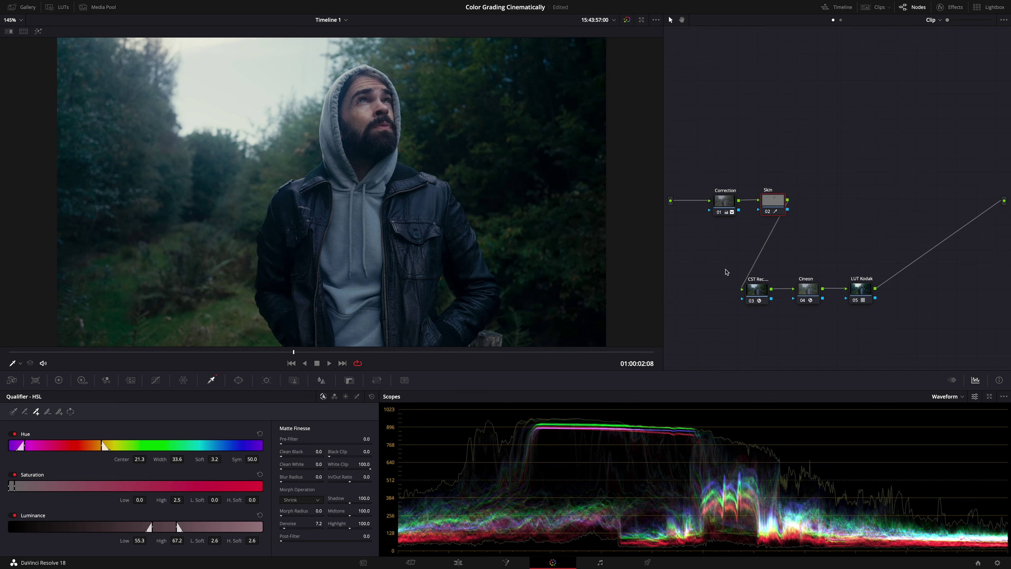
pyautogui.moveTo(810, 204); pyautogui.dragTo(819, 204)
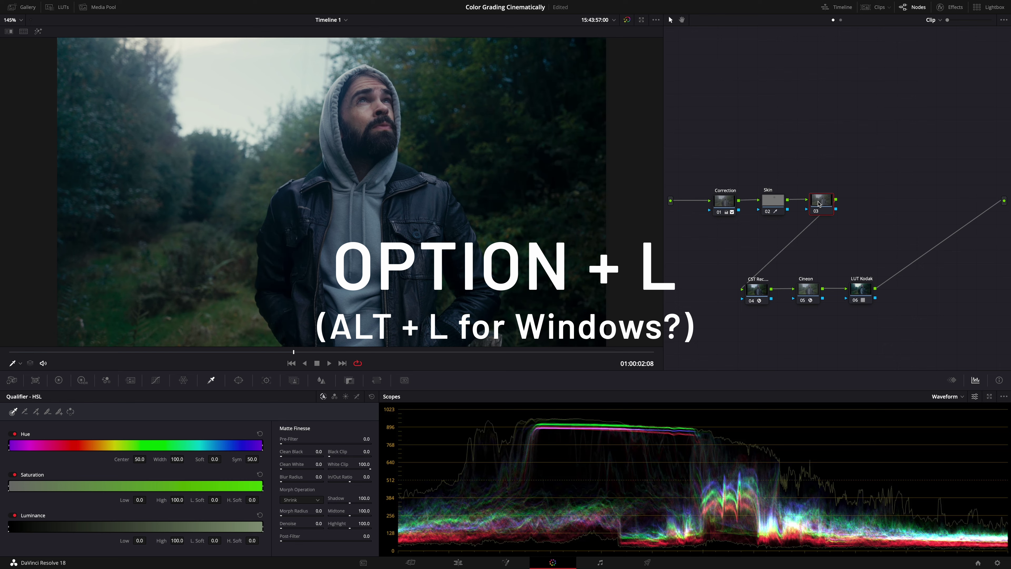
pyautogui.hotkey('alt', 'l')
pyautogui.moveTo(854, 200); pyautogui.dragTo(922, 202)
pyautogui.moveTo(824, 232); pyautogui.dragTo(827, 233)
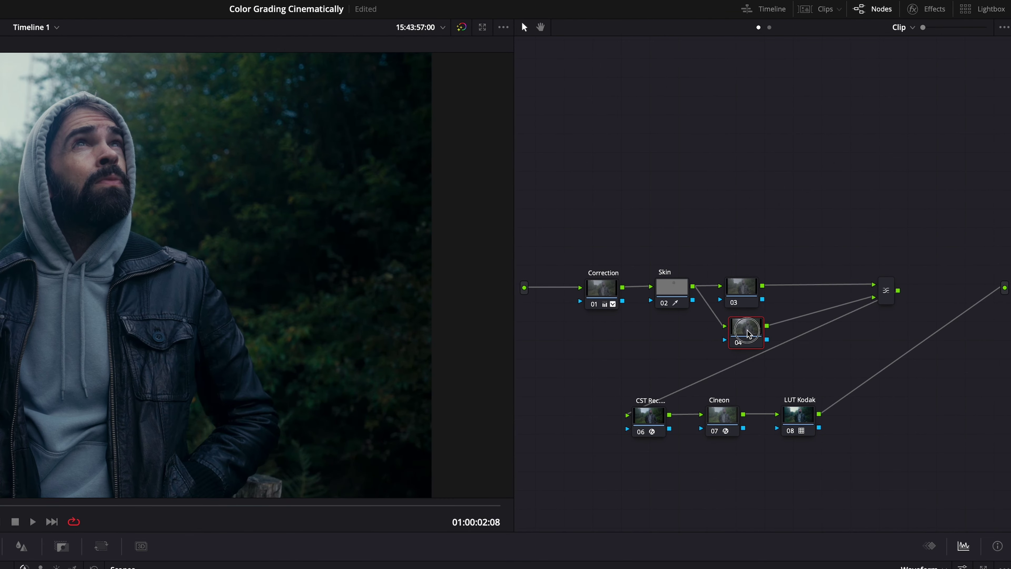
pyautogui.moveTo(748, 334); pyautogui.dragTo(745, 334)
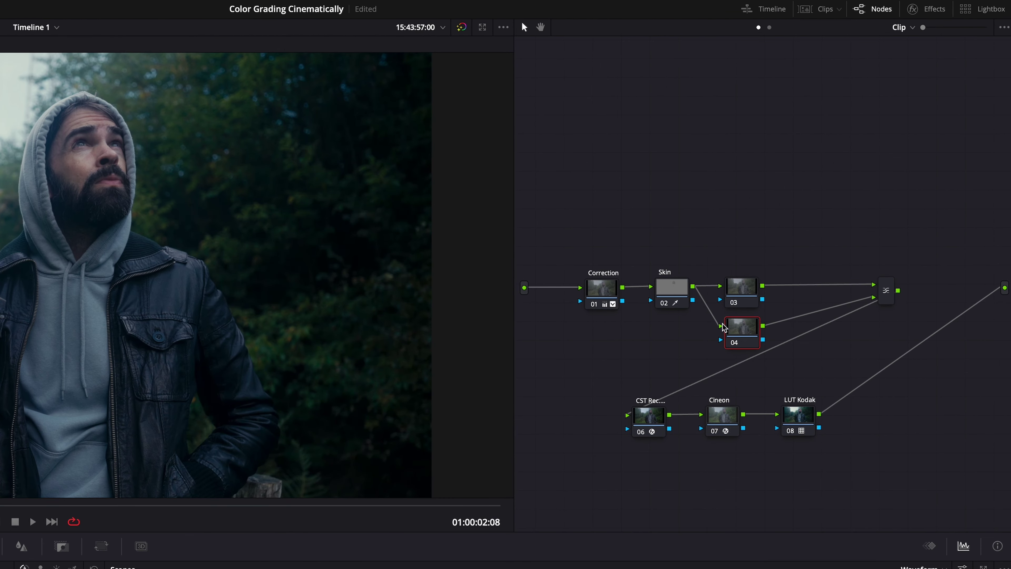
pyautogui.moveTo(694, 301)
pyautogui.mouseDown()
pyautogui.moveTo(729, 332)
pyautogui.moveTo(721, 341)
pyautogui.mouseUp()
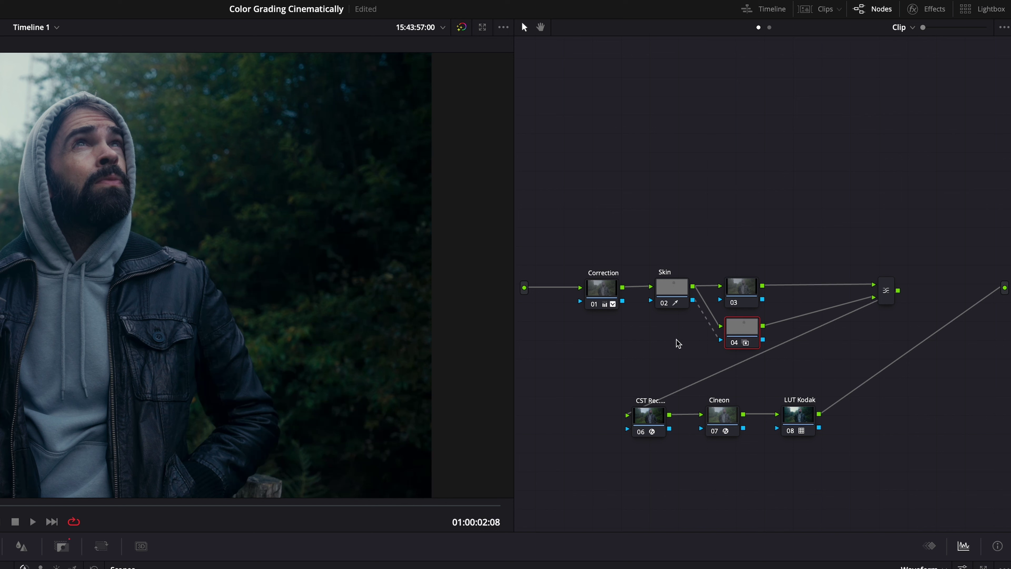
# Step: Push node 03's Gamma wheel toward teal
pyautogui.click(741, 295)
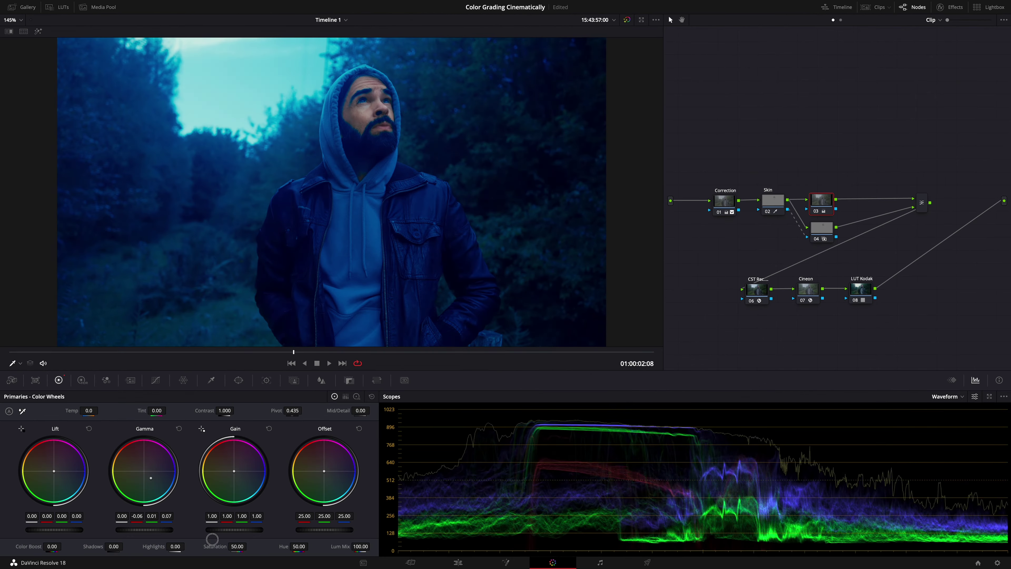
pyautogui.moveTo(93, 505); pyautogui.dragTo(171, 445)
pyautogui.moveTo(220, 418); pyautogui.dragTo(499, 289)
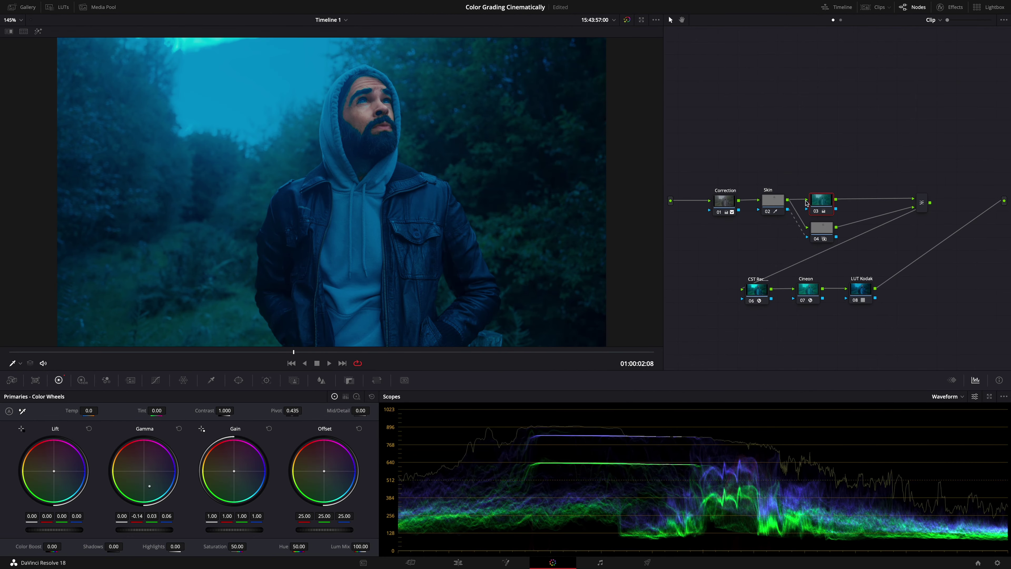
# Step: Reset the grade on the upper node 03, then select the Skin node
pyautogui.rightClick(824, 201)
pyautogui.click(824, 203)
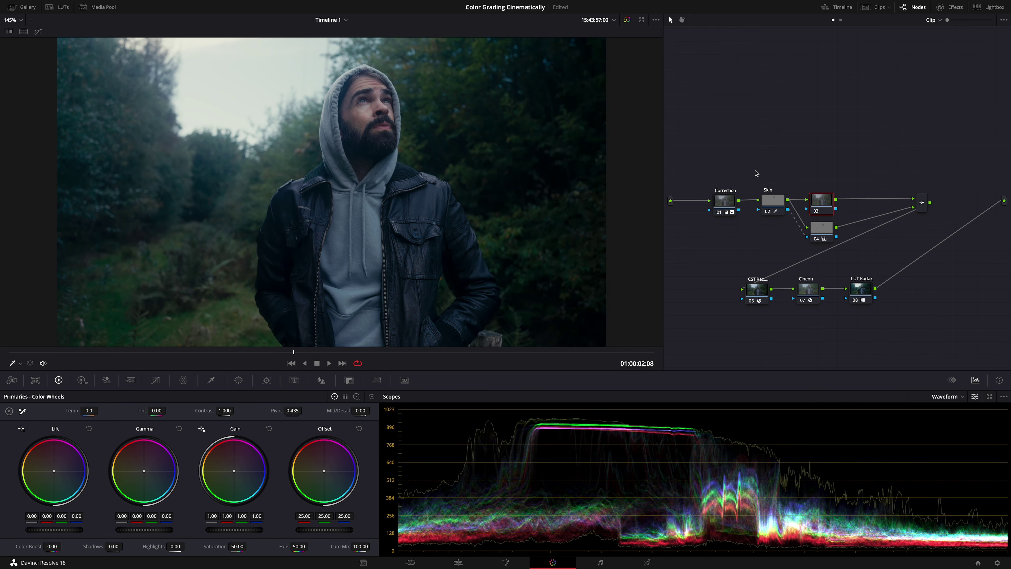
pyautogui.click(775, 202)
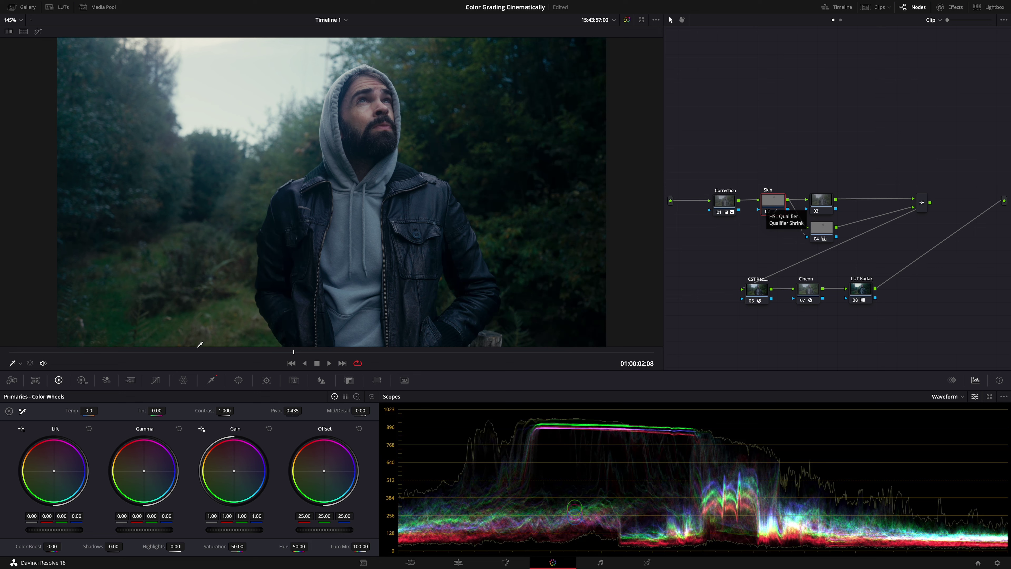
# Step: Switch the primaries to Log Wheels, then select and nudge the Teal node upward
pyautogui.click(357, 397)
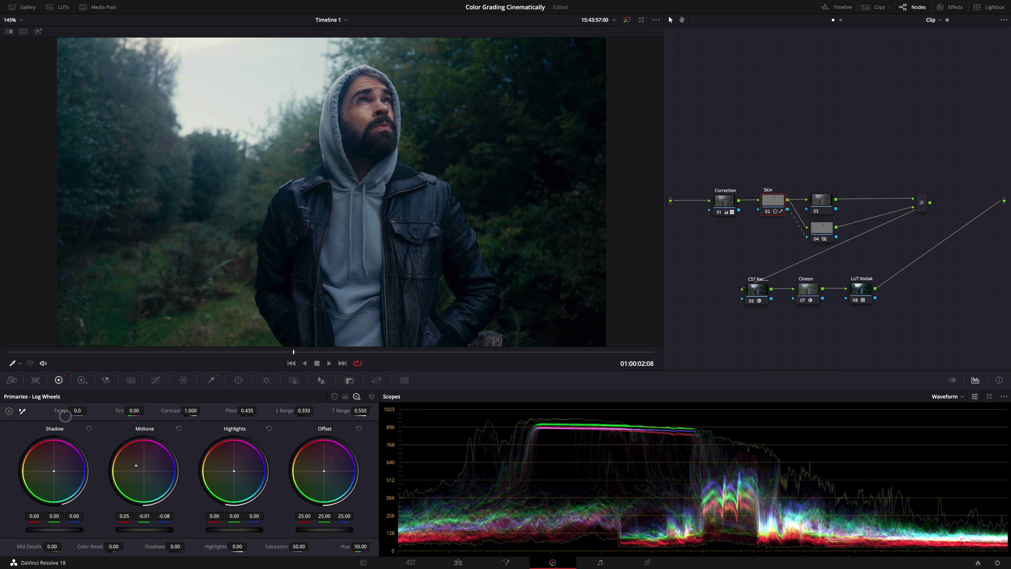
pyautogui.click(826, 201)
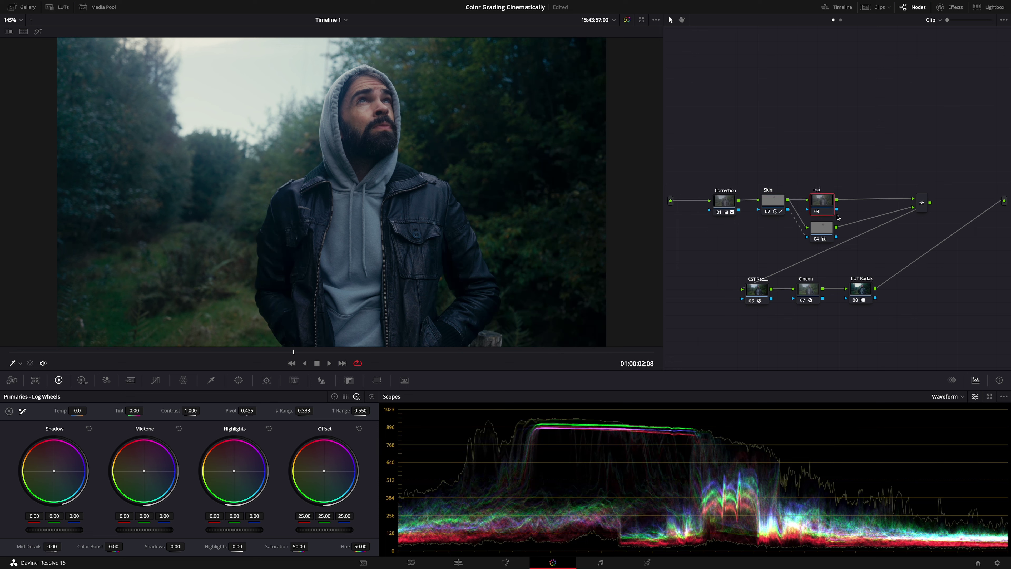
pyautogui.moveTo(822, 205); pyautogui.dragTo(823, 202)
# Step: Push the Teal node's Gamma and Lift pucks toward teal on the Color Wheels
pyautogui.click(335, 397)
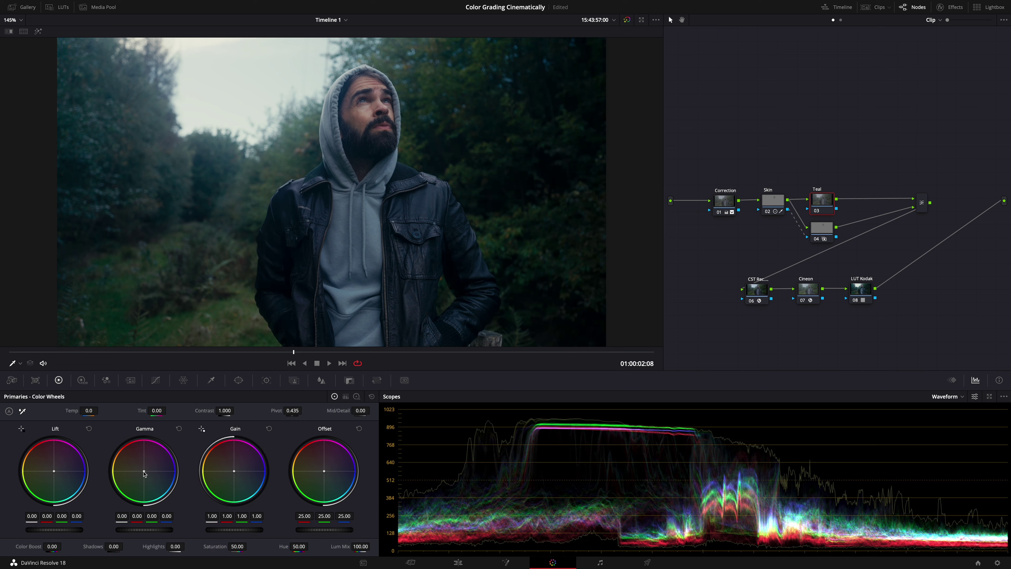
pyautogui.moveTo(144, 472); pyautogui.dragTo(145, 474)
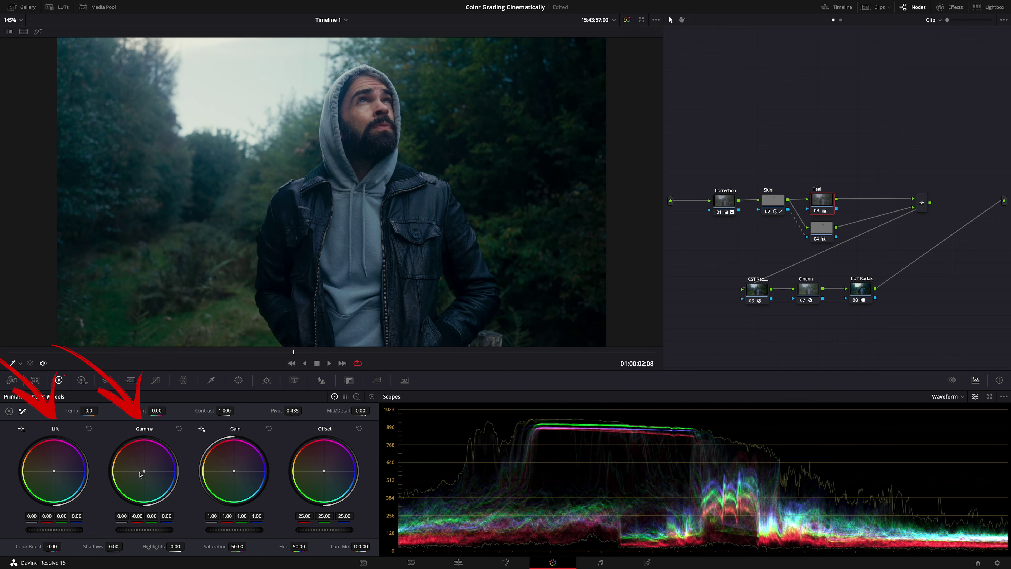
pyautogui.moveTo(60, 475); pyautogui.dragTo(60, 476)
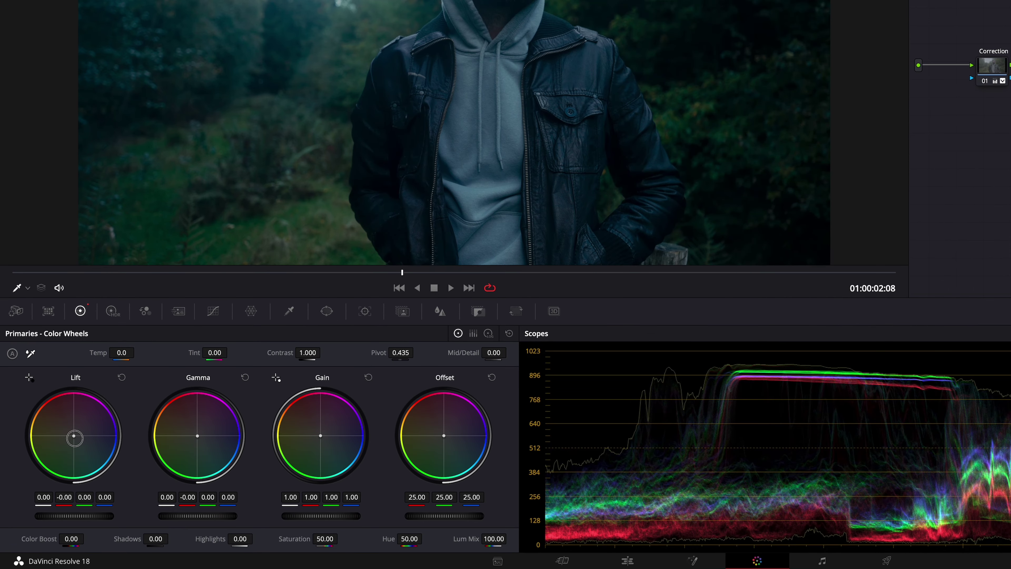
pyautogui.moveTo(74, 438); pyautogui.dragTo(74, 438)
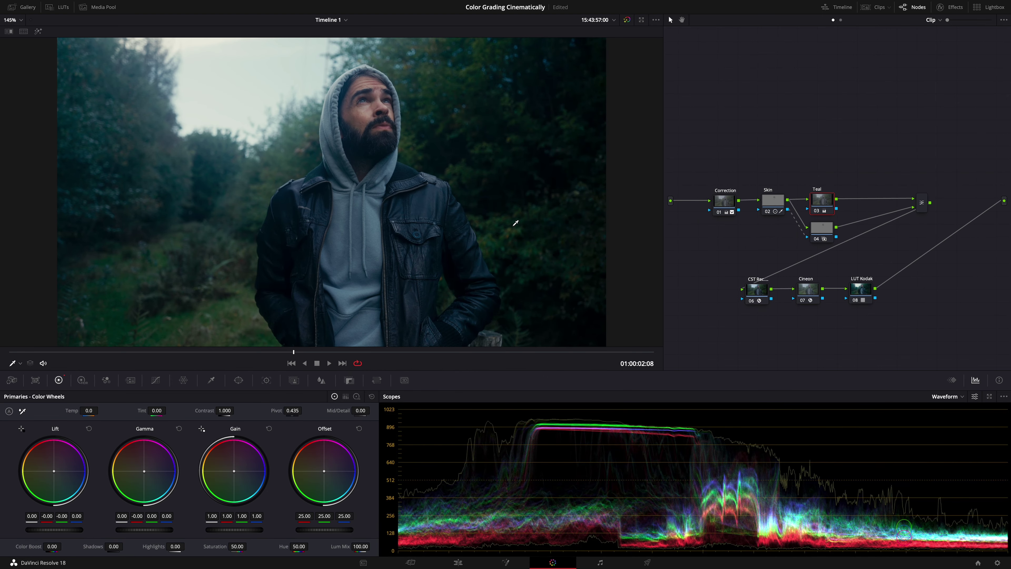
pyautogui.moveTo(144, 471); pyautogui.dragTo(147, 475)
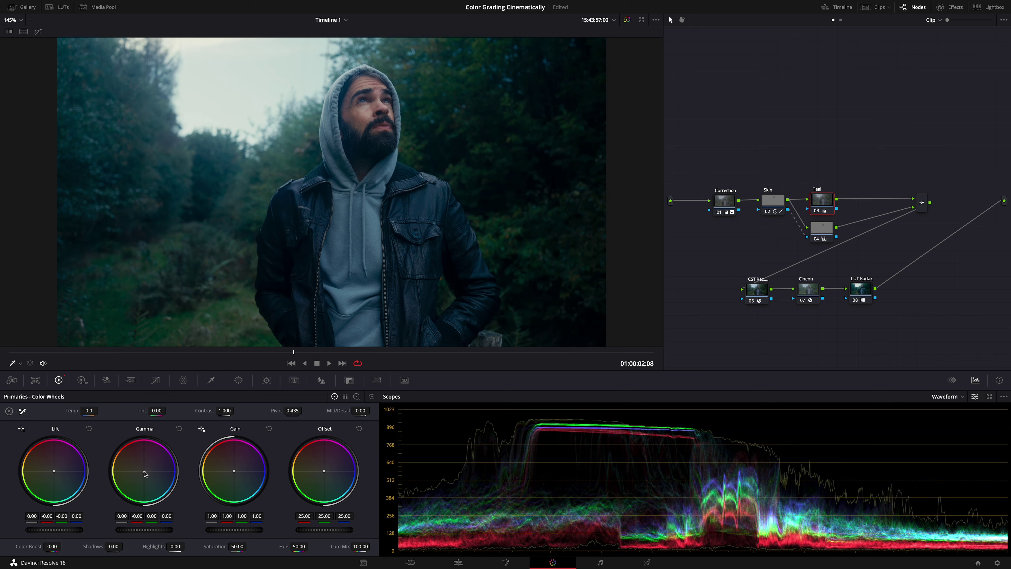
# Step: Add a new empty serial node right after the Teal node with Alt+S
pyautogui.click(156, 380)
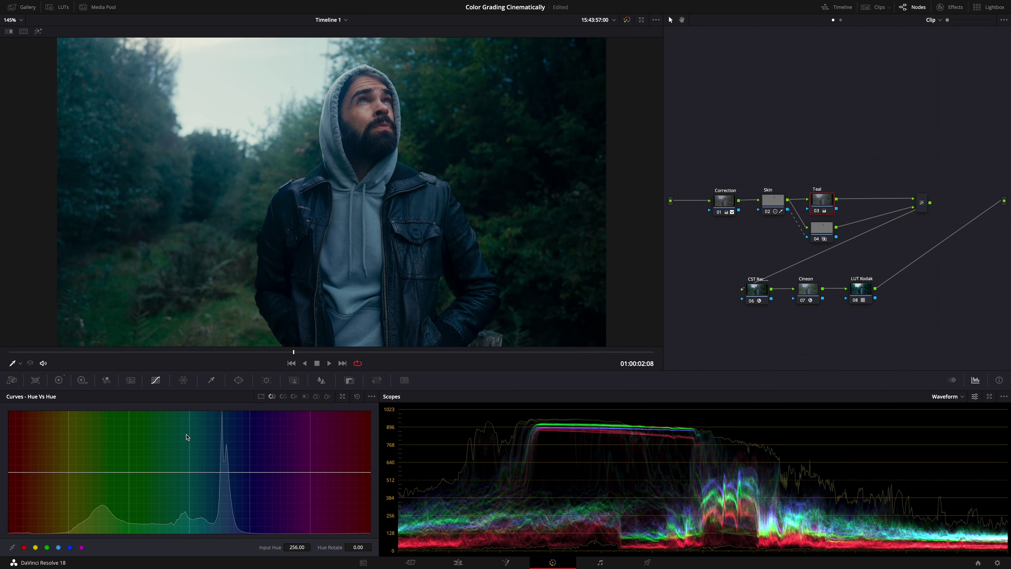
pyautogui.click(824, 210)
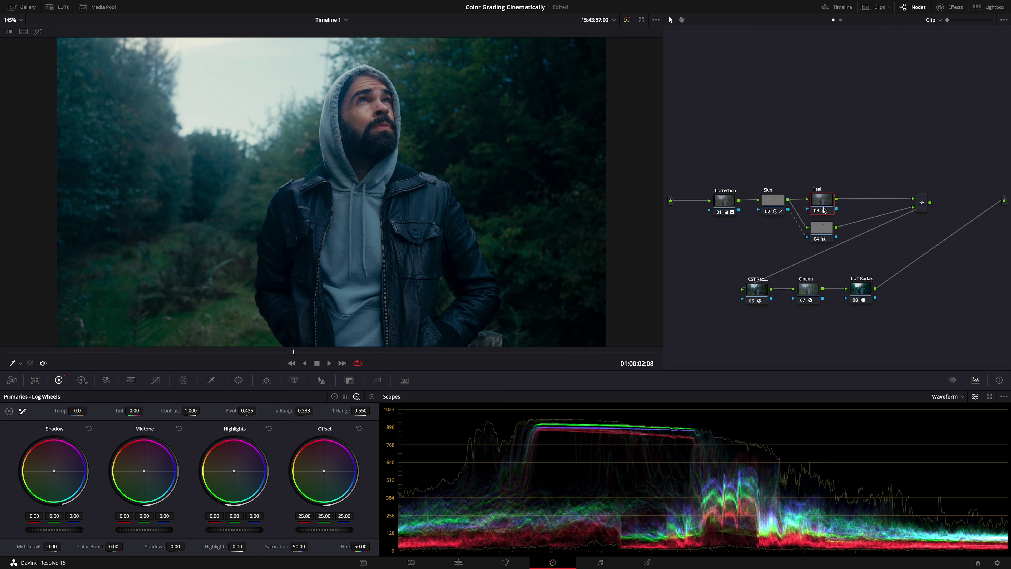
pyautogui.hotkey('alt', 's')
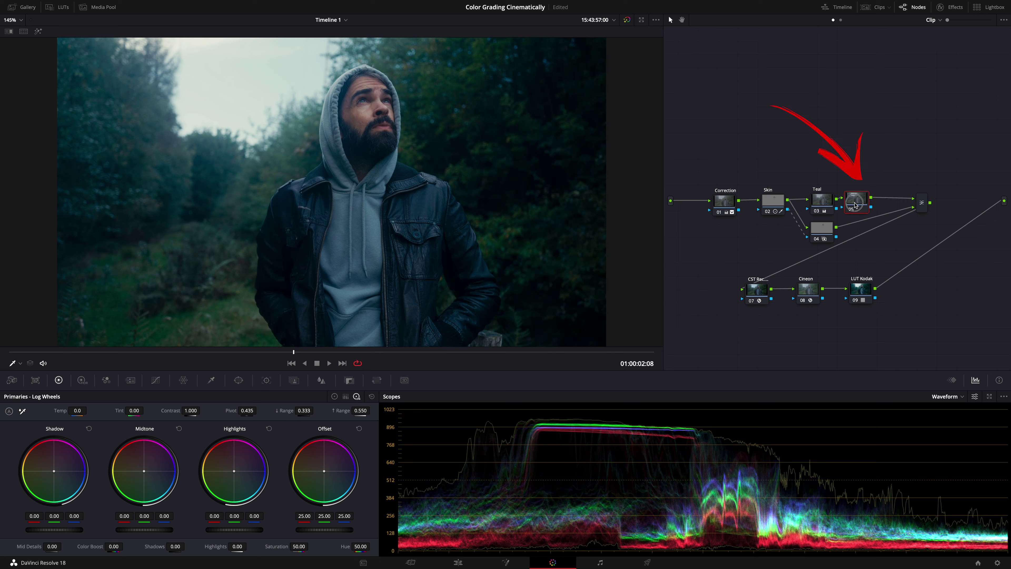
# Step: Label the new node 05 'Orange'
pyautogui.doubleClick(864, 206)
pyautogui.write('Oran')
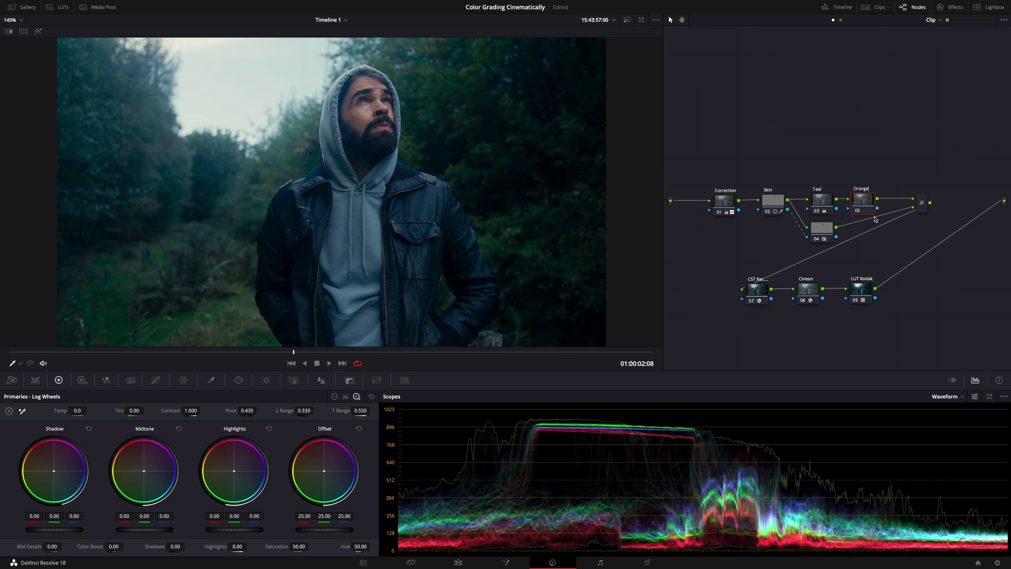
pyautogui.write('ge')
pyautogui.press('Return')
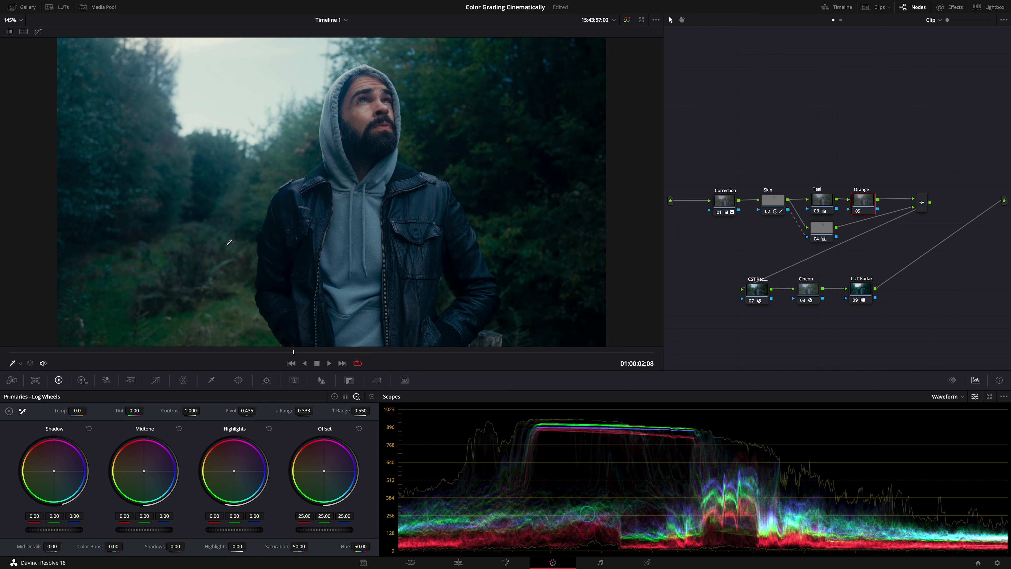
# Step: Isolate the green foliage with the Qualifier eyedropper and adjust the matte Denoise
pyautogui.click(212, 381)
pyautogui.click(200, 326)
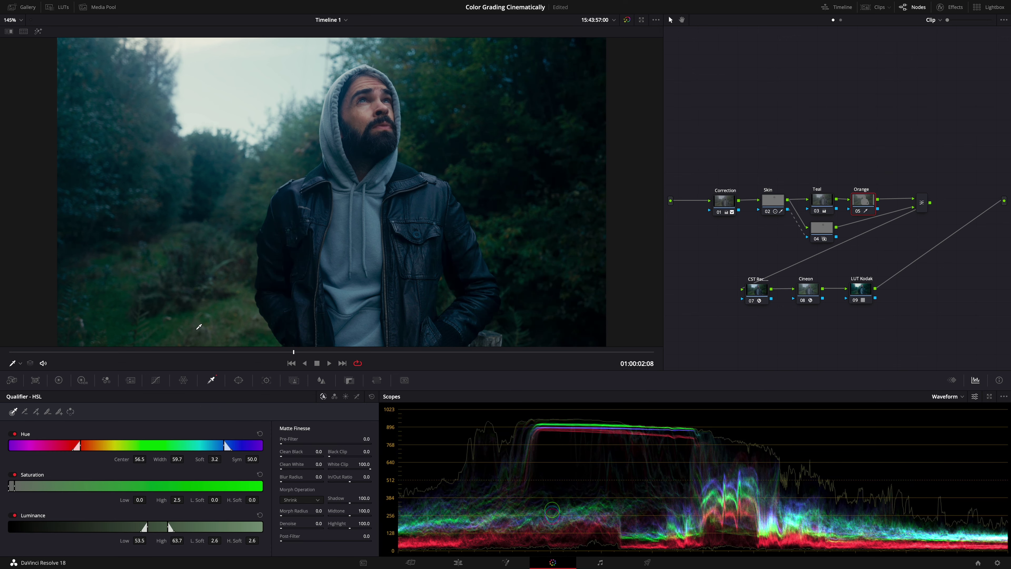
pyautogui.moveTo(318, 523); pyautogui.dragTo(339, 527)
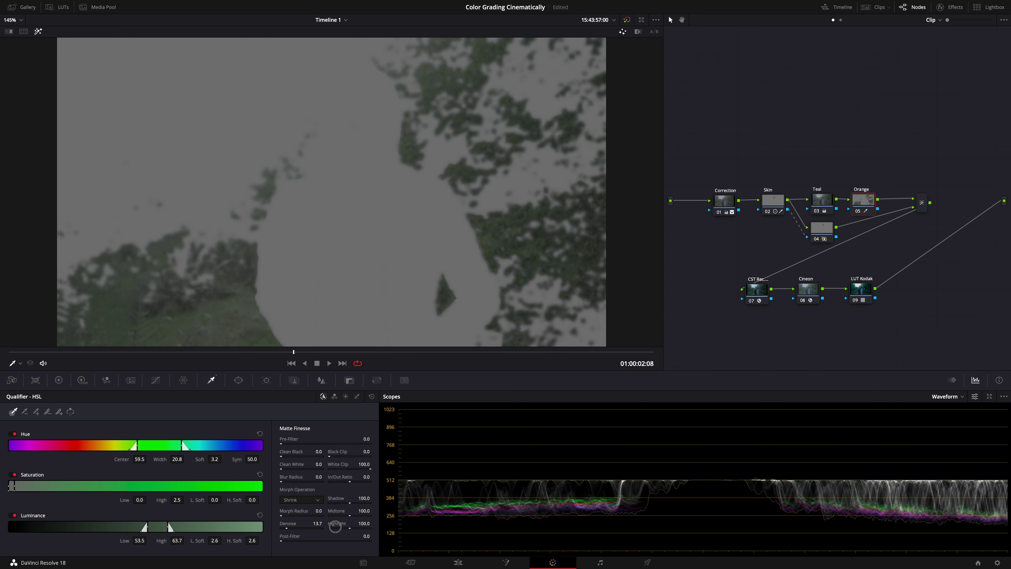
pyautogui.moveTo(339, 527); pyautogui.dragTo(330, 527)
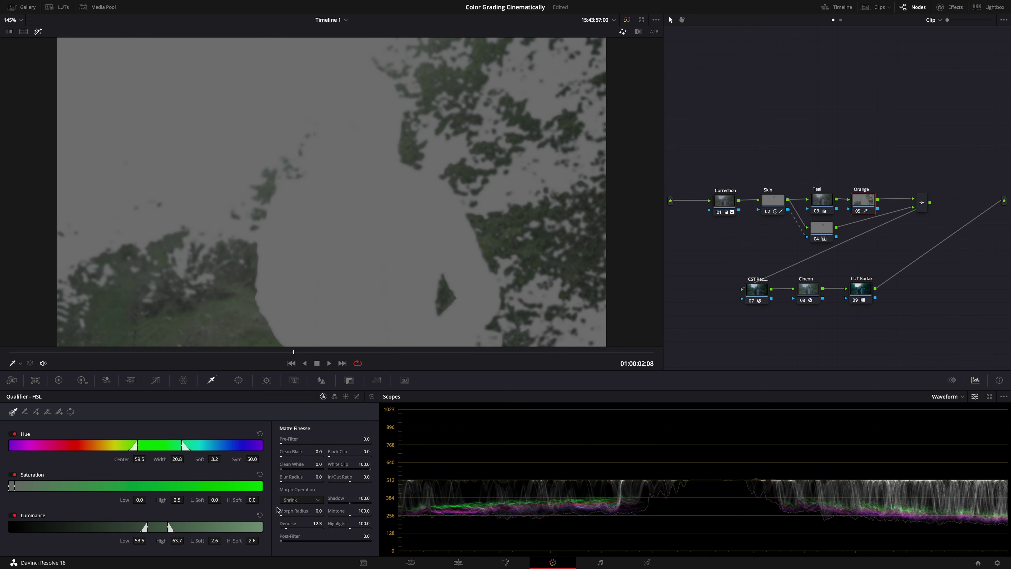
# Step: Warm the isolated foliage midtones toward orange with the Gamma wheel, then shift the layer mixer left
pyautogui.click(58, 380)
pyautogui.moveTo(144, 473)
pyautogui.mouseDown()
pyautogui.moveTo(125, 464)
pyautogui.moveTo(146, 461)
pyautogui.moveTo(144, 473)
pyautogui.mouseUp()
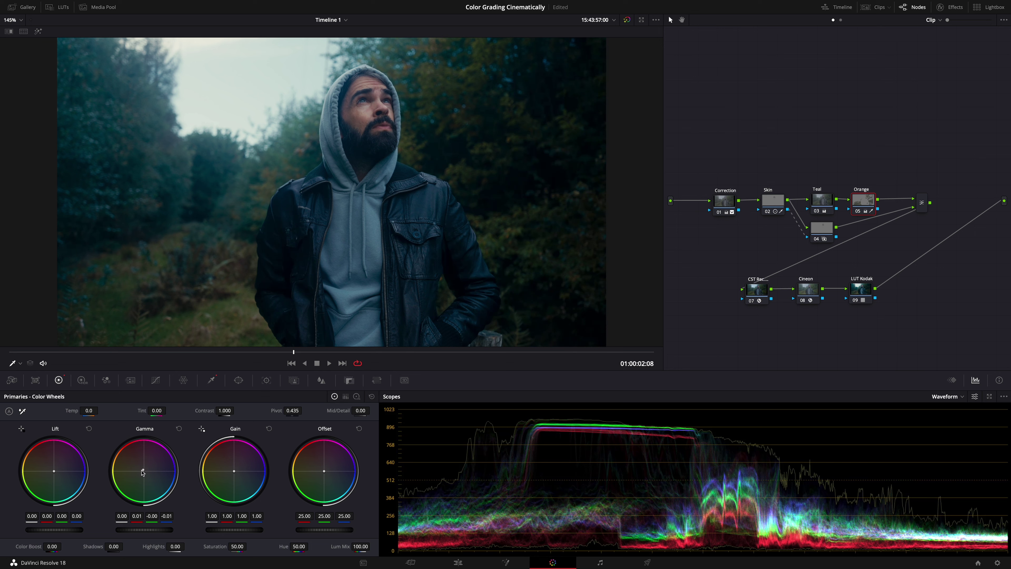
pyautogui.moveTo(143, 473); pyautogui.dragTo(140, 470)
pyautogui.moveTo(922, 207); pyautogui.dragTo(906, 209)
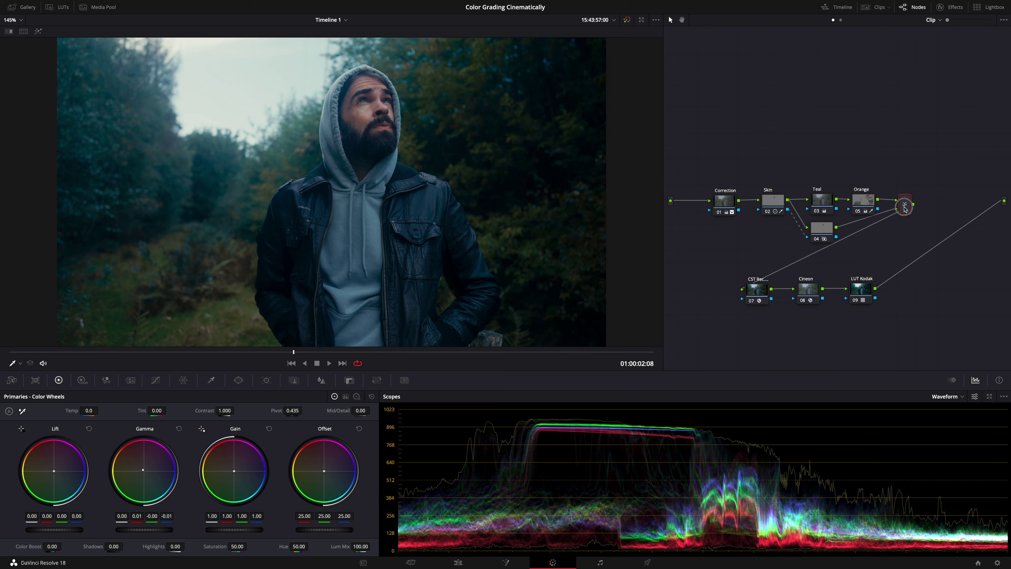
# Step: Add a new serial node after the LUT Kodak node
pyautogui.rightClick(901, 298)
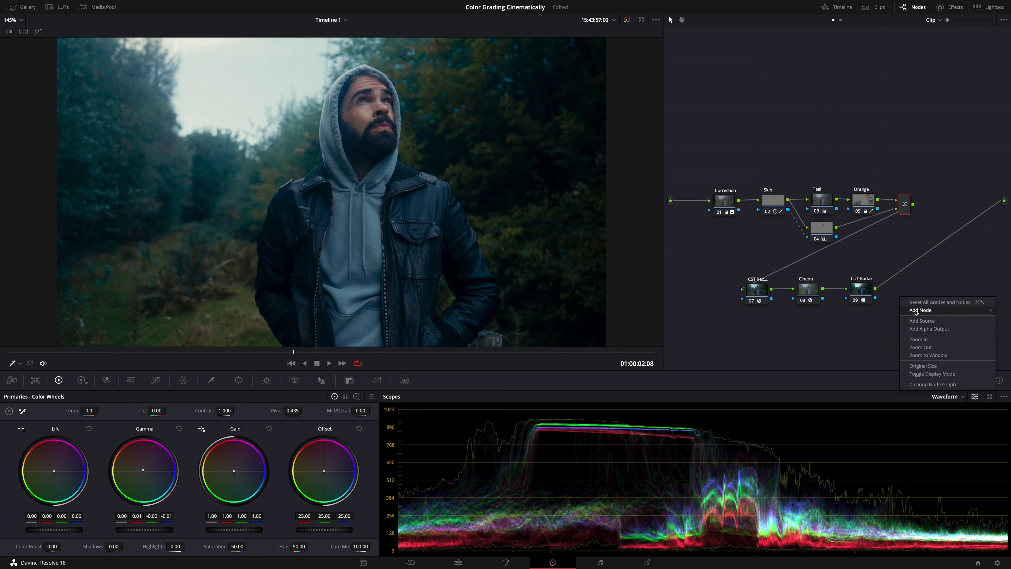
pyautogui.click(865, 293)
pyautogui.click(867, 294)
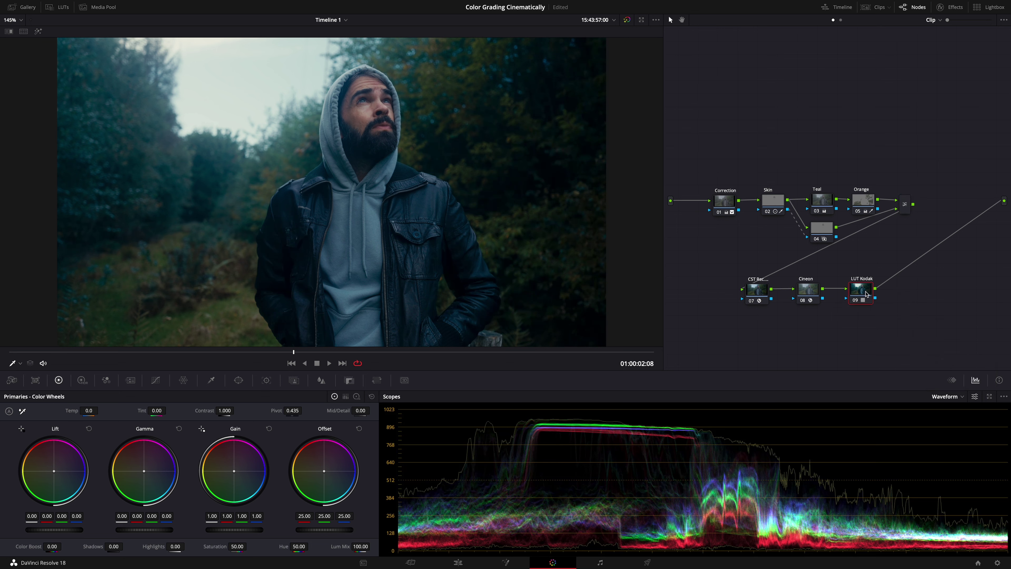
pyautogui.hotkey('alt', 's')
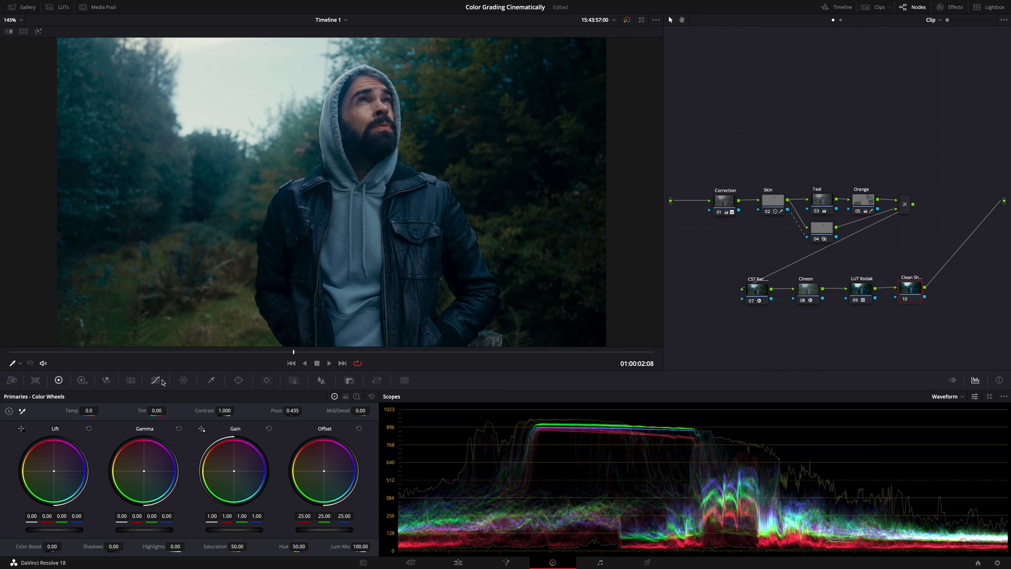
# Step: Pull the Lum vs Sat curve's left end to zero to desaturate the darkest shadows
pyautogui.click(156, 381)
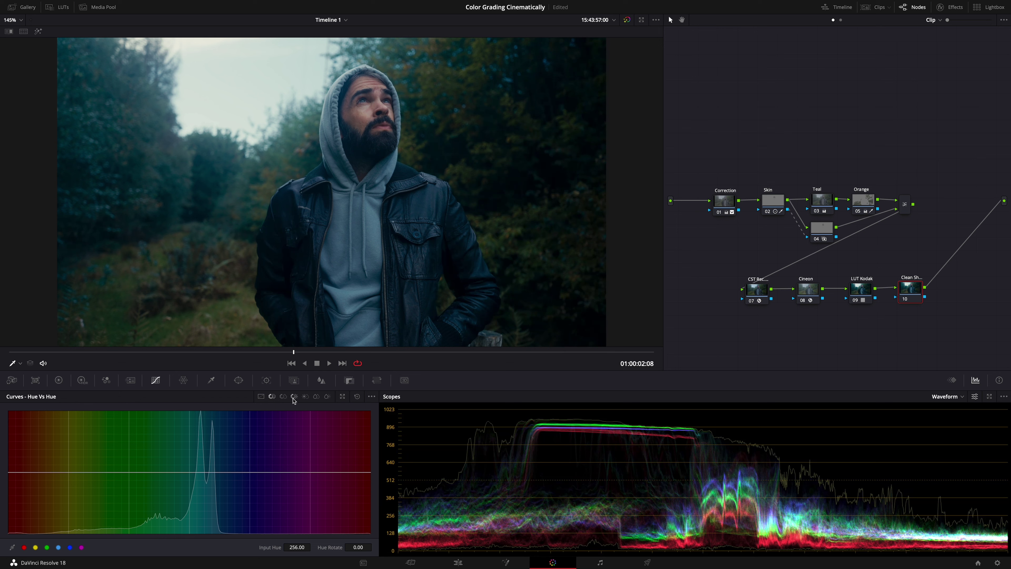
pyautogui.click(306, 399)
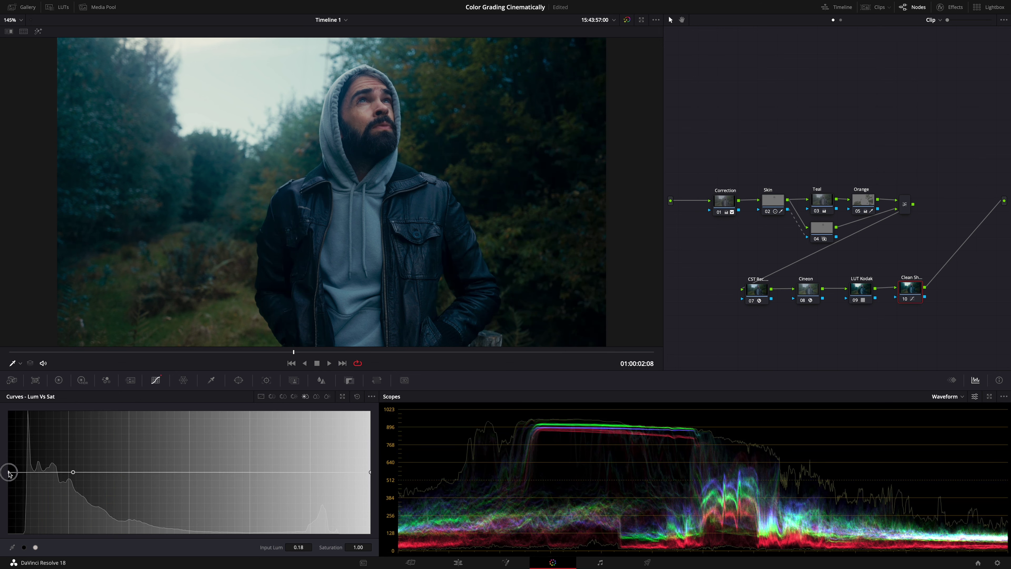
pyautogui.moveTo(9, 474); pyautogui.dragTo(1, 557)
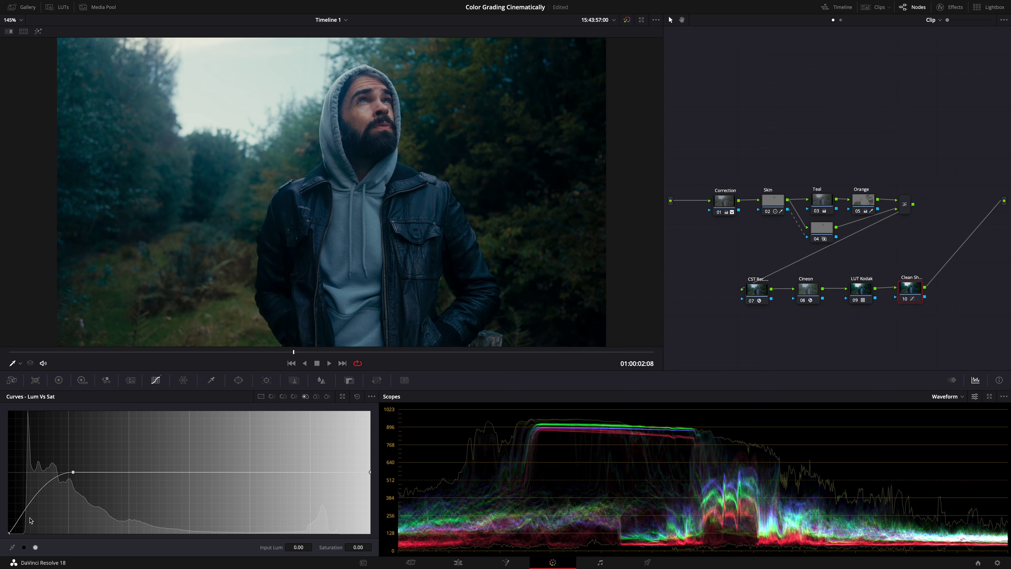
pyautogui.moveTo(74, 474); pyautogui.dragTo(109, 474)
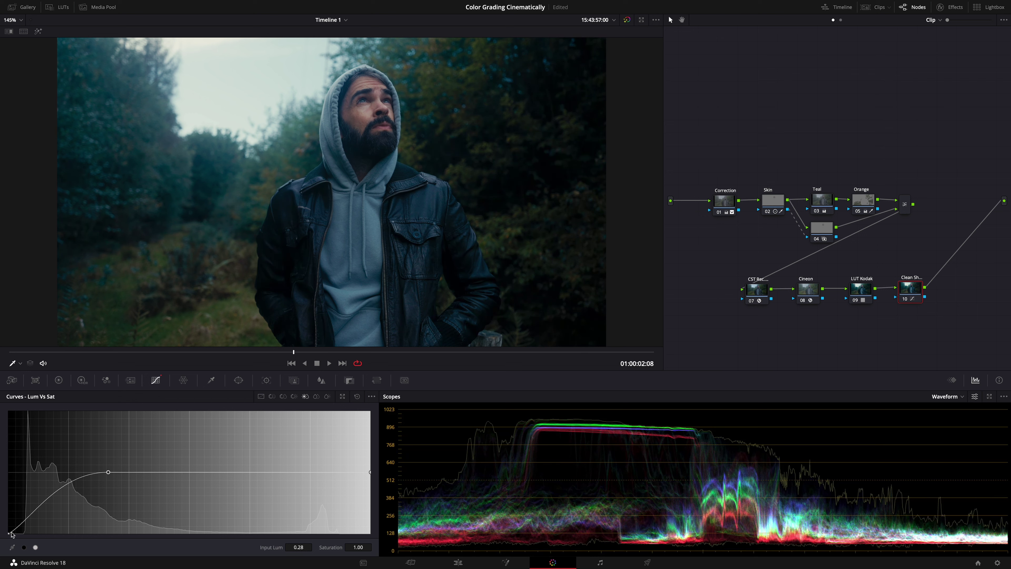
pyautogui.moveTo(12, 534); pyautogui.dragTo(73, 473)
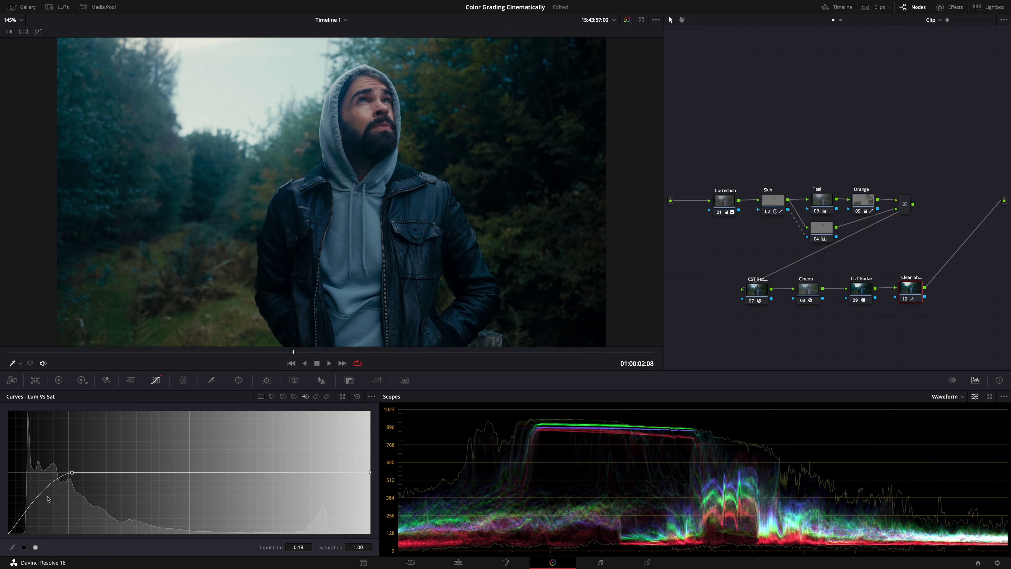
pyautogui.click(59, 381)
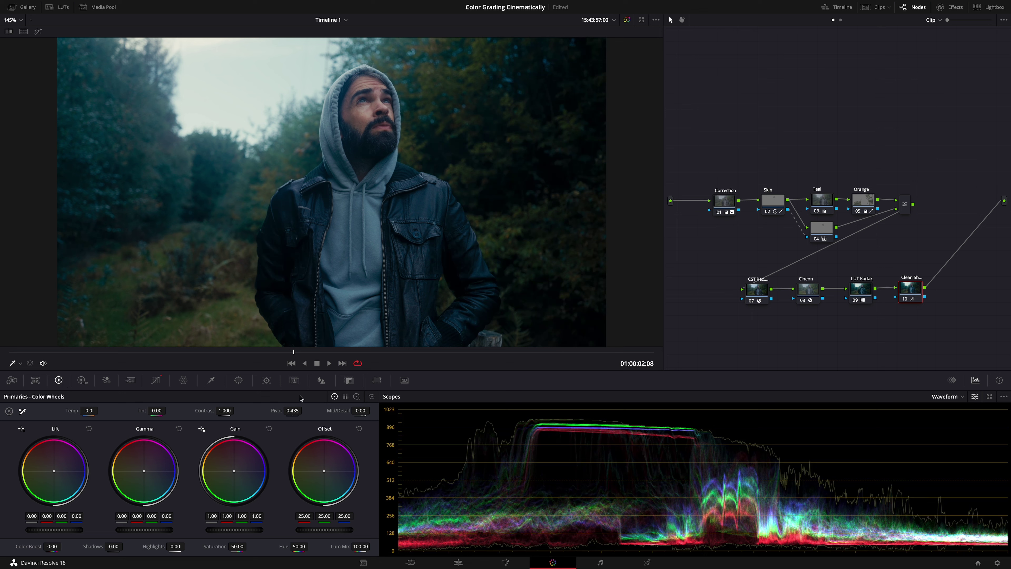
# Step: Warm node 10's Shadow log wheel slightly, settling at 0.06, -0.01, -0.05
pyautogui.click(357, 396)
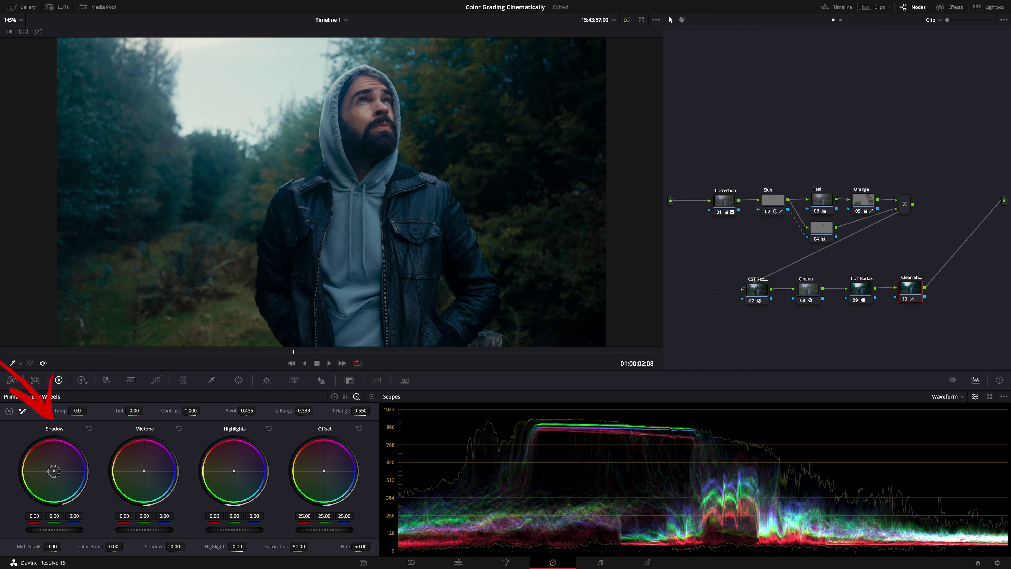
pyautogui.moveTo(54, 471); pyautogui.dragTo(32, 454)
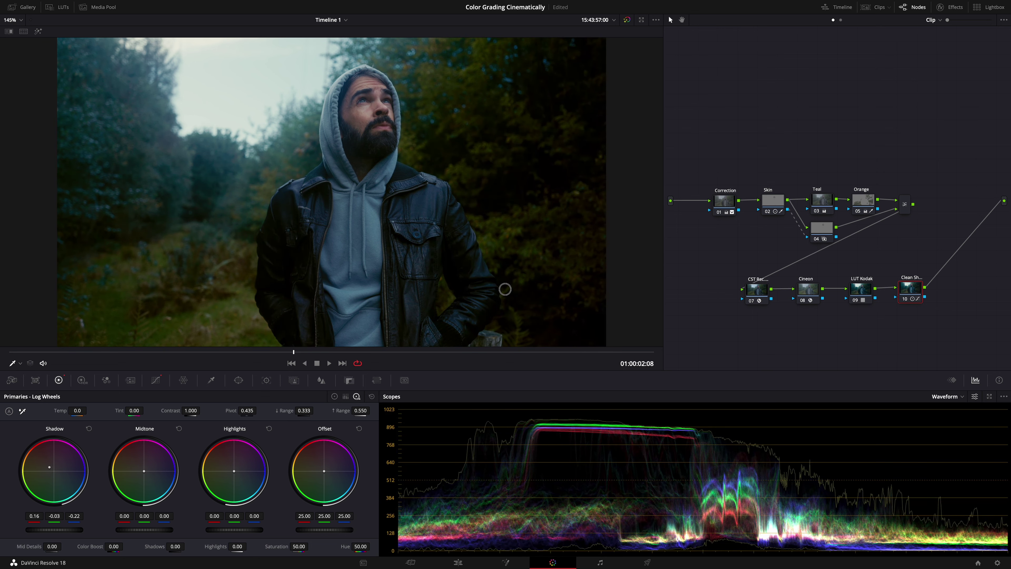
pyautogui.moveTo(504, 289); pyautogui.dragTo(540, 313)
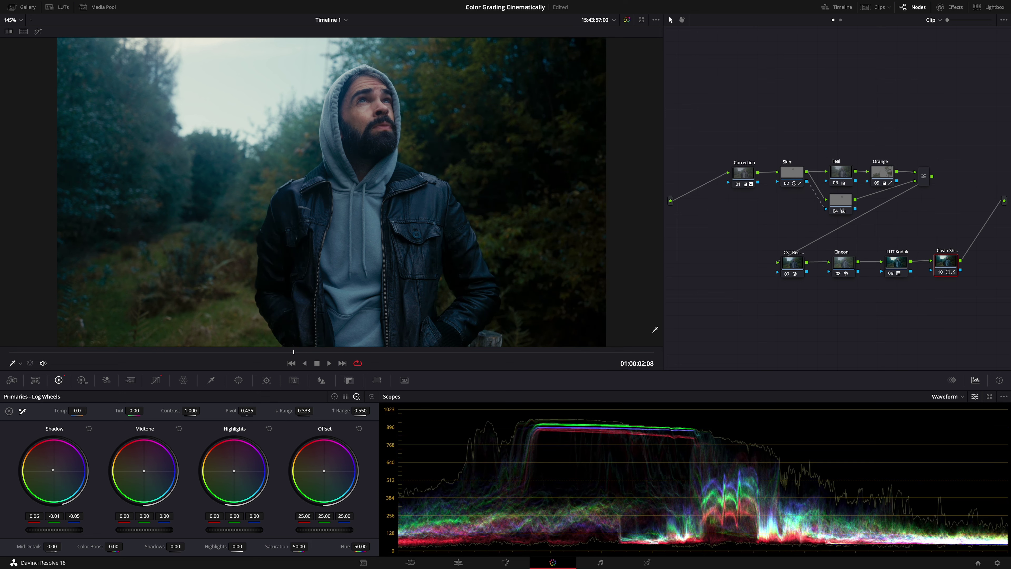
# Step: Select the Correction node 01 for the white-balance adjustment
pyautogui.click(746, 177)
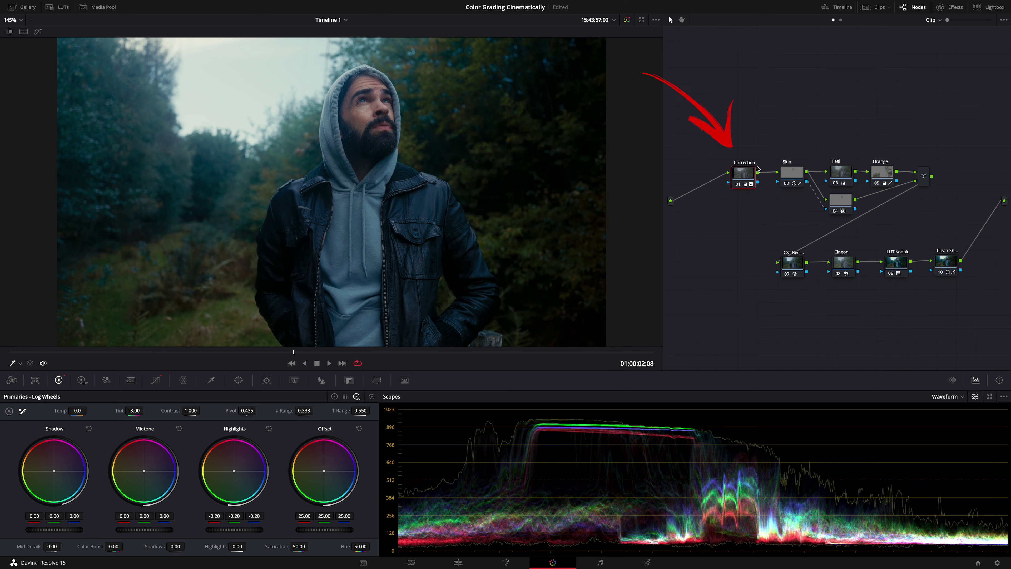